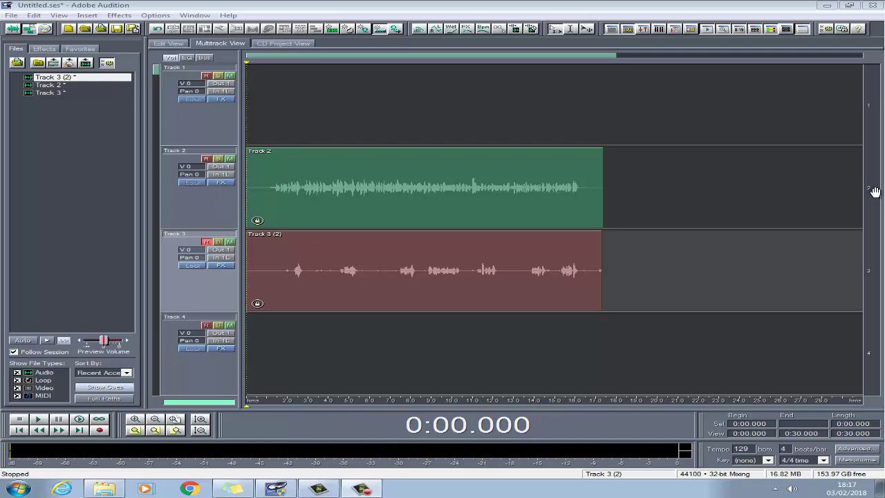
- Open the Track 2 clip for editing and apply Waves X-Noise to the whole waveform with the X-Noise Full Reset preset
{"action": "double_click", "coordinate": [401, 188]}
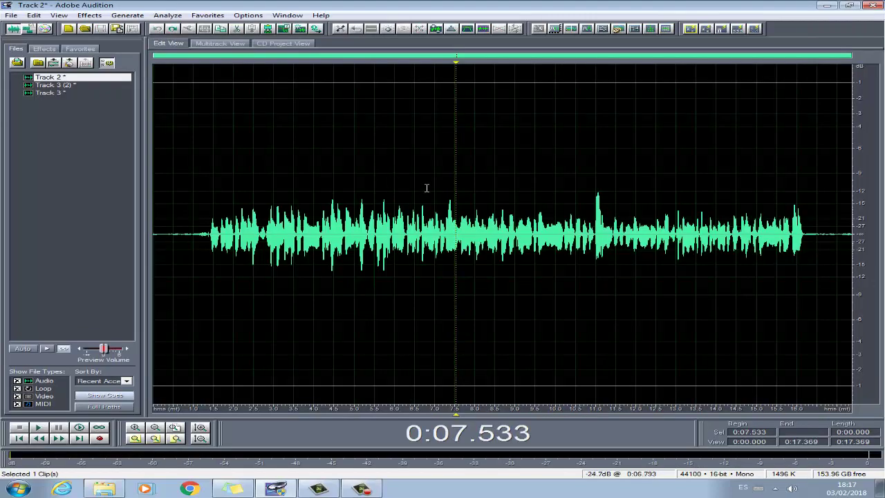
{"action": "left_click", "coordinate": [425, 188]}
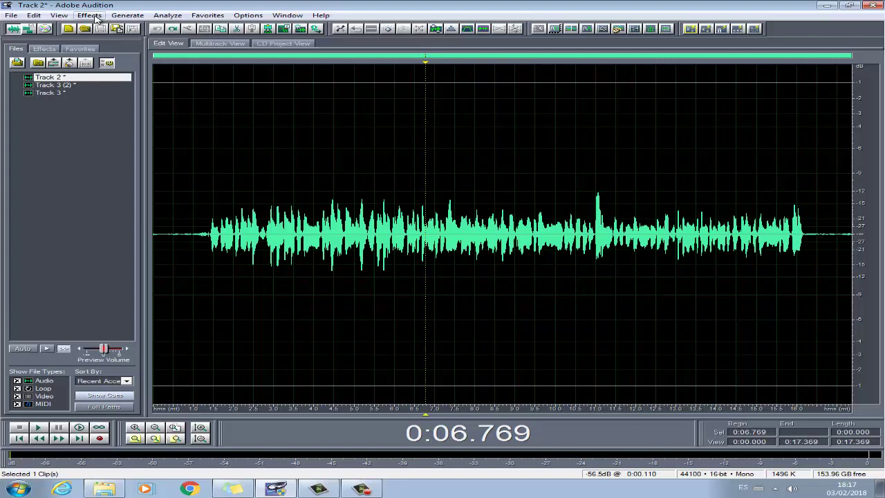
{"action": "left_click", "coordinate": [90, 15]}
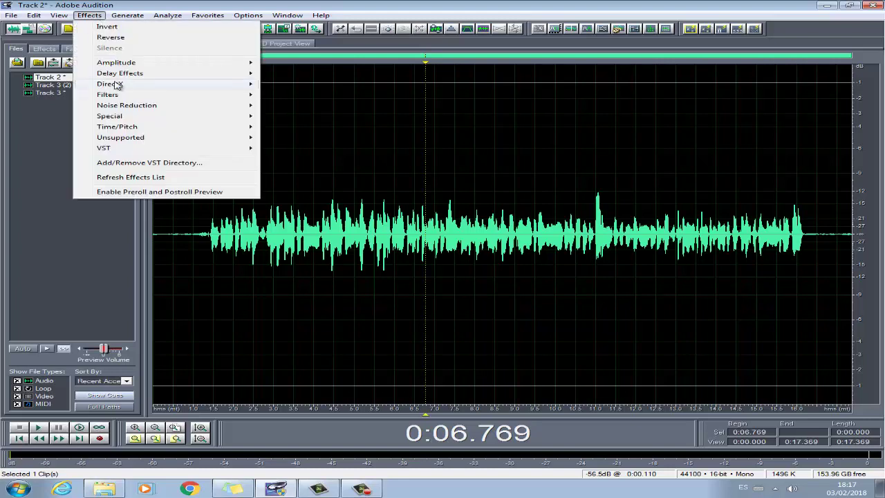
{"action": "mouse_move", "coordinate": [135, 85]}
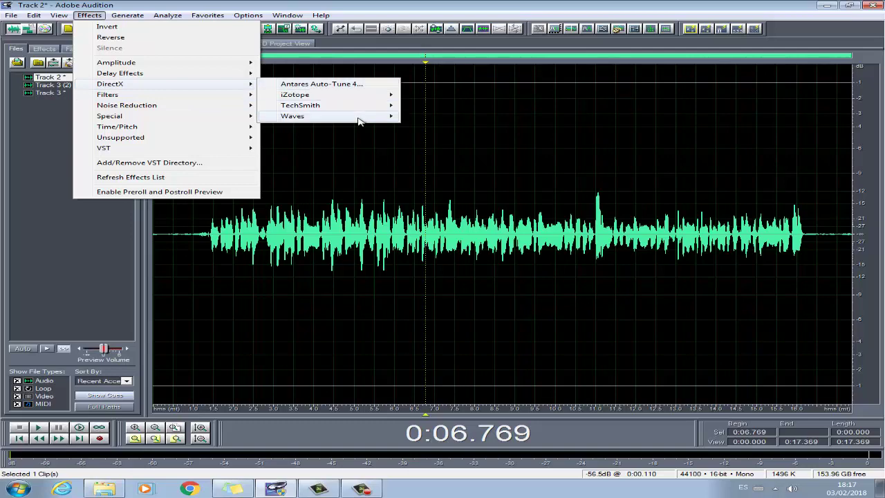
{"action": "mouse_move", "coordinate": [359, 121]}
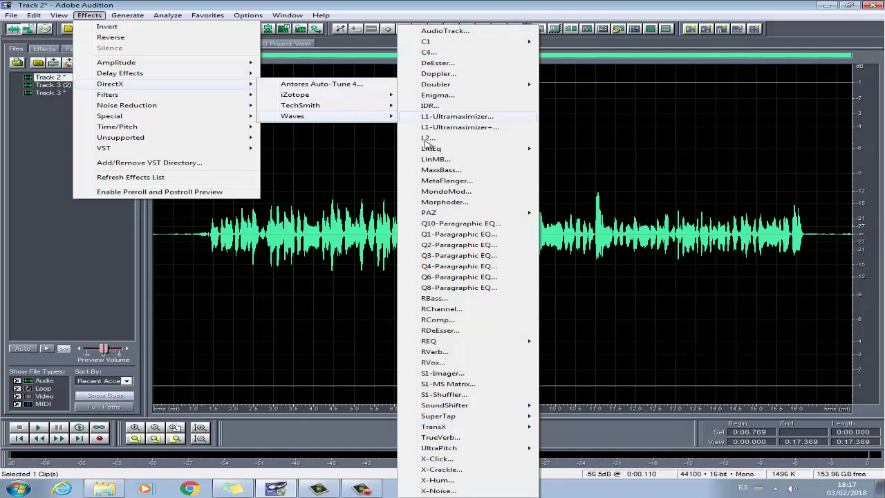
{"action": "left_click", "coordinate": [461, 490]}
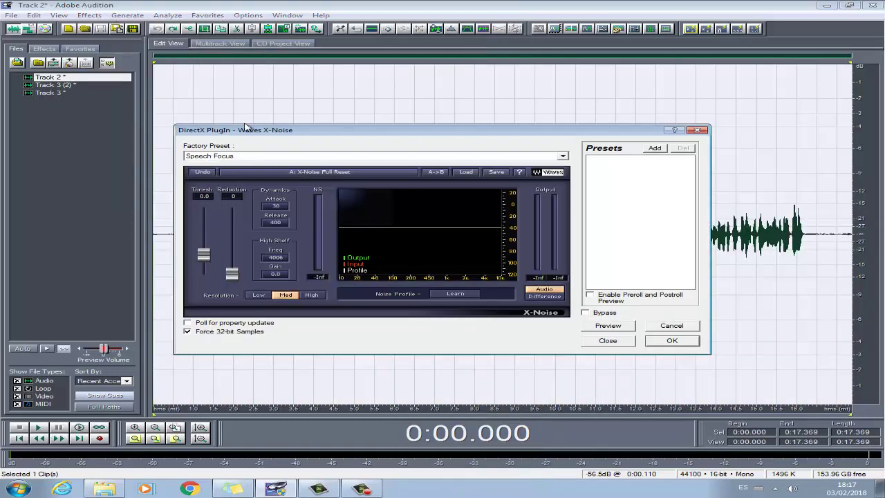
{"action": "left_click", "coordinate": [254, 156]}
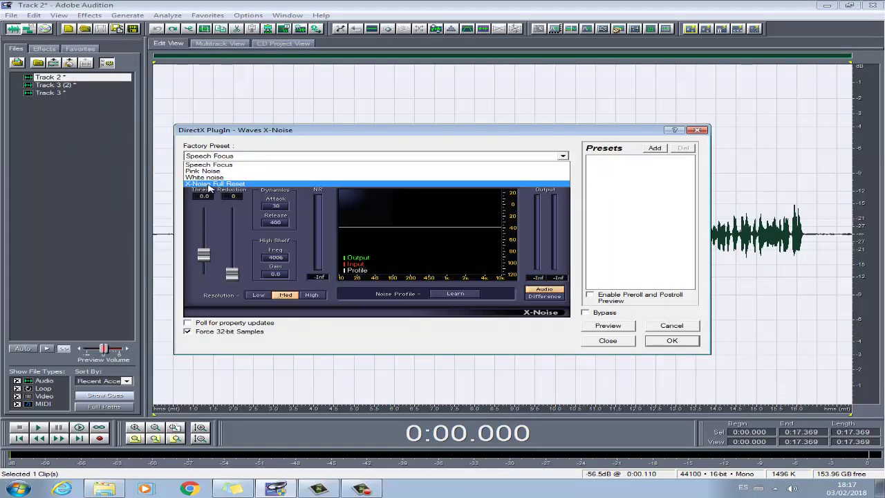
{"action": "left_click", "coordinate": [217, 184]}
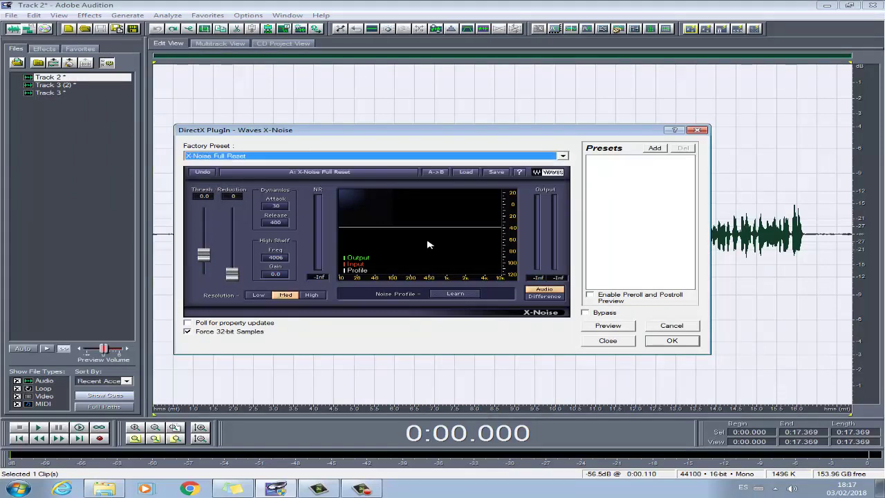
{"action": "left_click", "coordinate": [691, 340]}
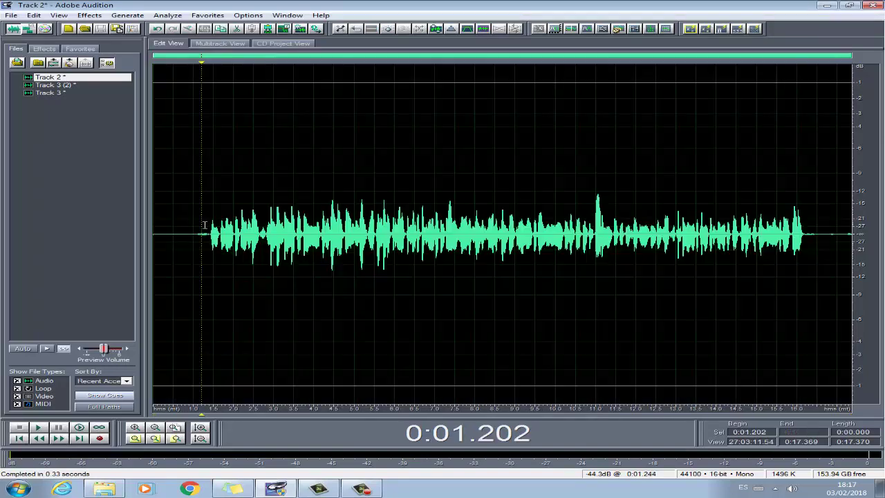
- Silence the start of the waveform up to about 1.4 seconds, before the voice begins
{"action": "left_click", "coordinate": [199, 228]}
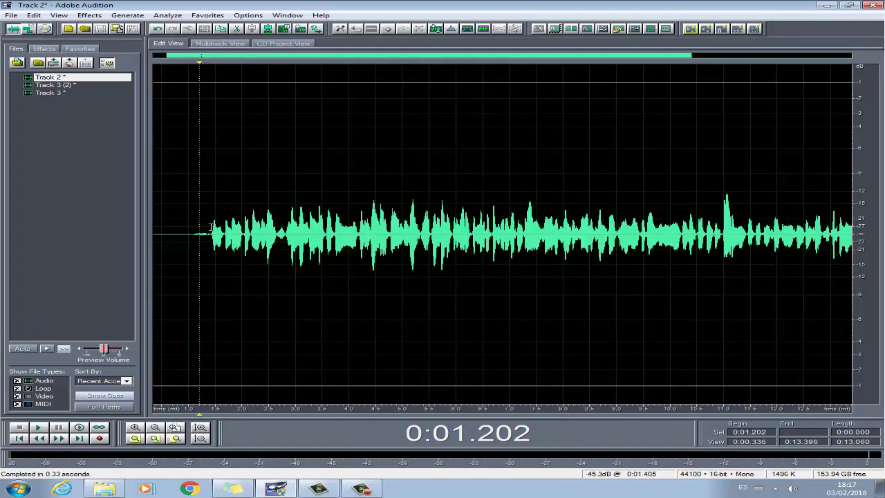
{"action": "left_click_drag", "start_coordinate": [209, 228], "coordinate": [80, 219]}
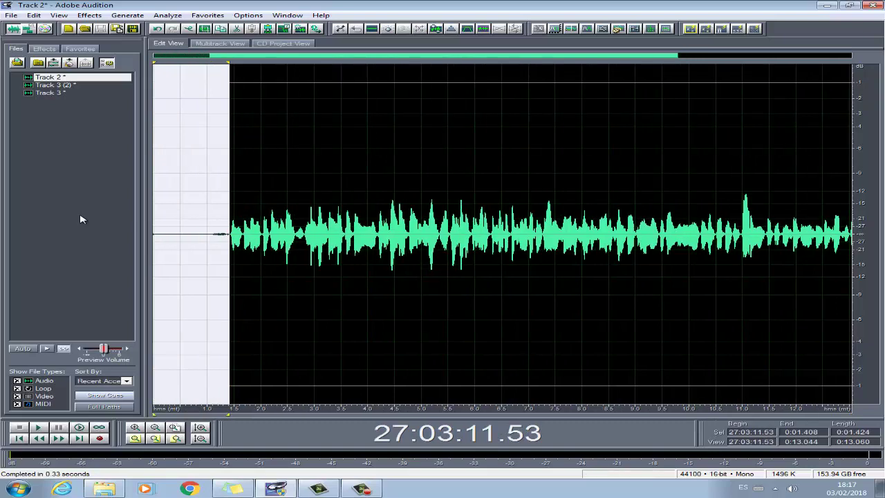
{"action": "right_click", "coordinate": [184, 212]}
{"action": "left_click", "coordinate": [209, 343]}
- Silence the tail of the waveform from about 16.18 seconds to the end
{"action": "left_click_drag", "start_coordinate": [391, 57], "coordinate": [675, 63]}
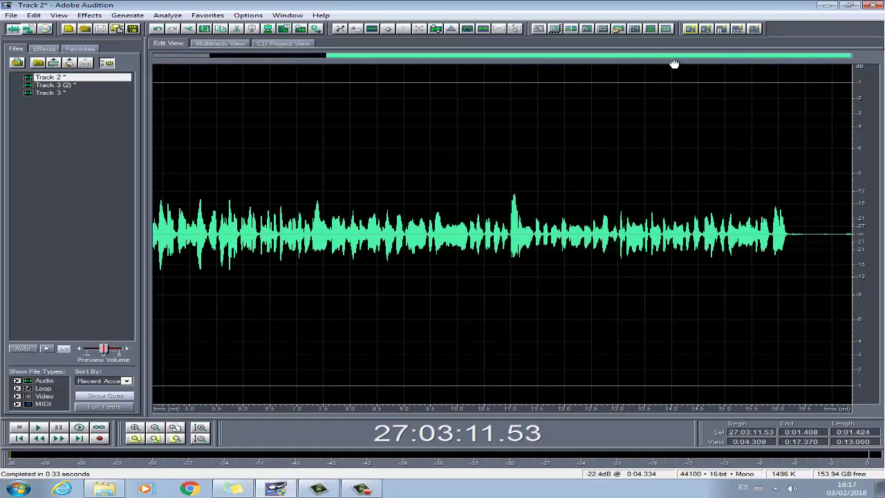
{"action": "left_click_drag", "start_coordinate": [789, 228], "coordinate": [852, 228]}
{"action": "right_click", "coordinate": [786, 228]}
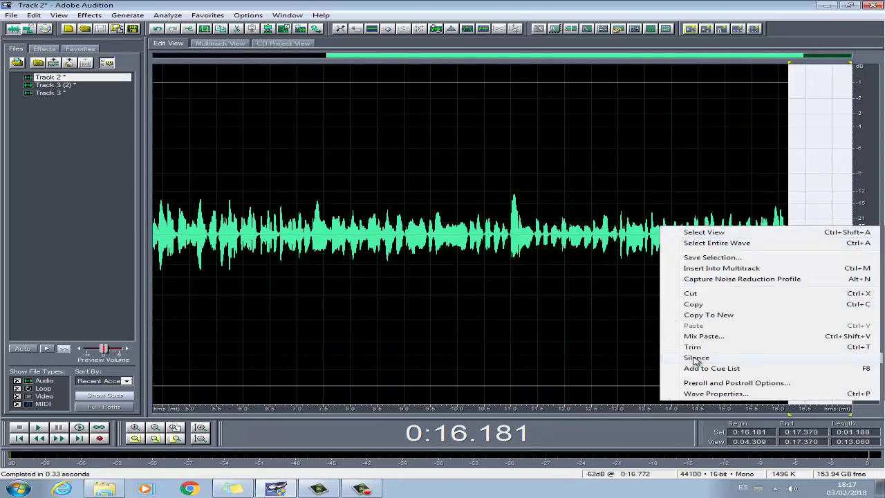
{"action": "left_click", "coordinate": [695, 357]}
- Play back the cleaned voice recording from about 1.3 seconds and stop it after a few seconds
{"action": "left_click", "coordinate": [207, 219]}
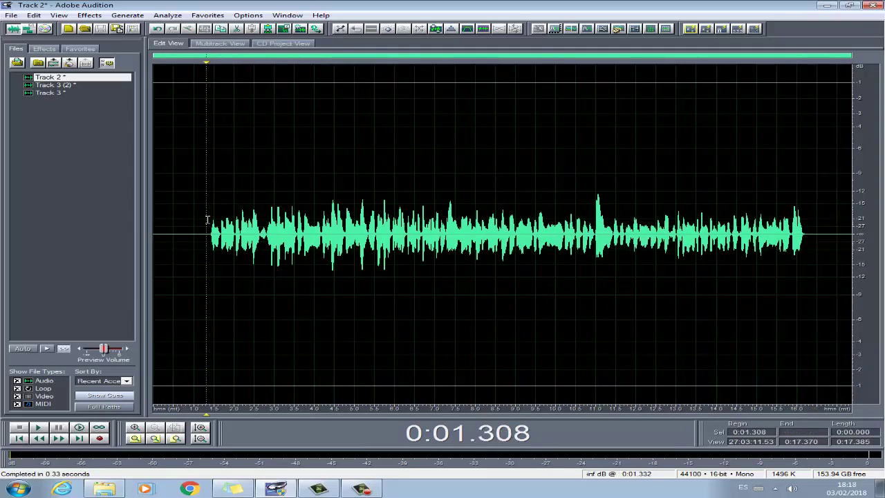
{"action": "key", "text": "space"}
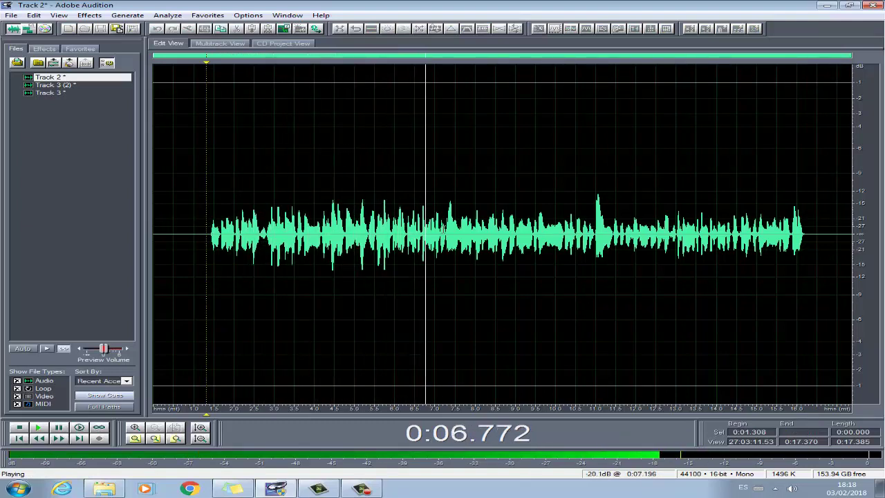
{"action": "key", "text": "space"}
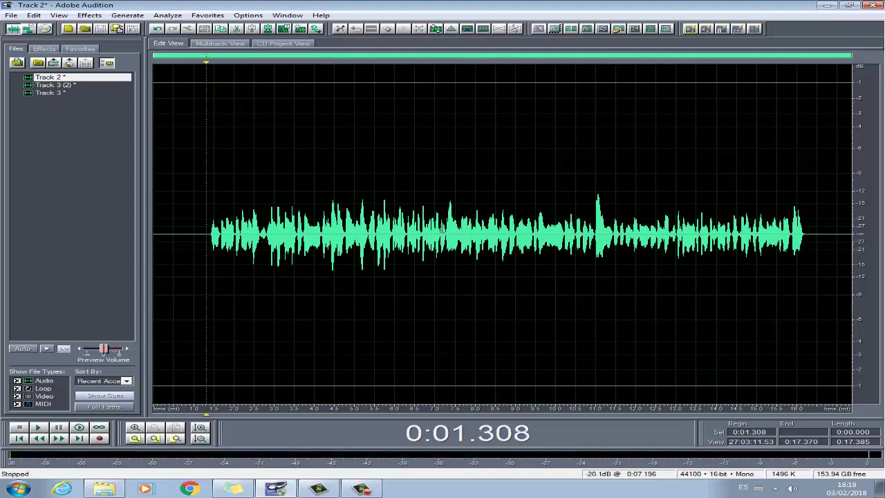
- Apply the 10-band Graphic Equalizer to the whole waveform with the Arkel preset and a master gain of -1 dB
{"action": "left_click", "coordinate": [89, 16]}
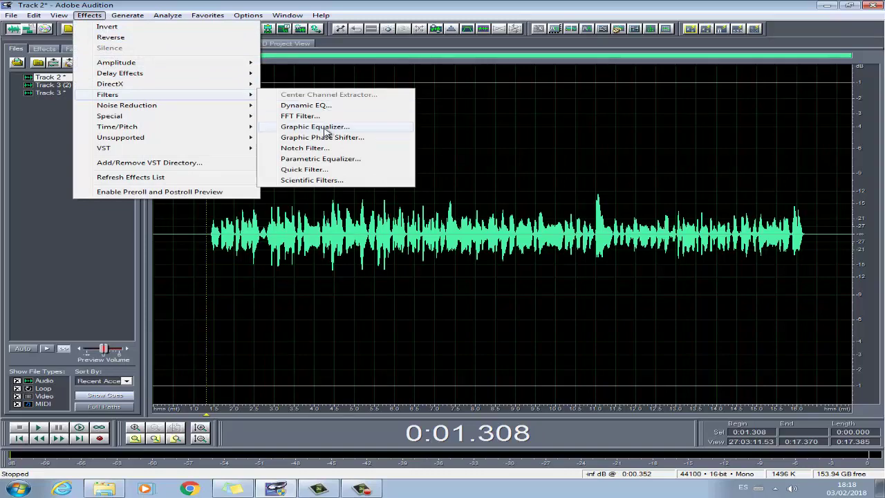
{"action": "left_click", "coordinate": [327, 129]}
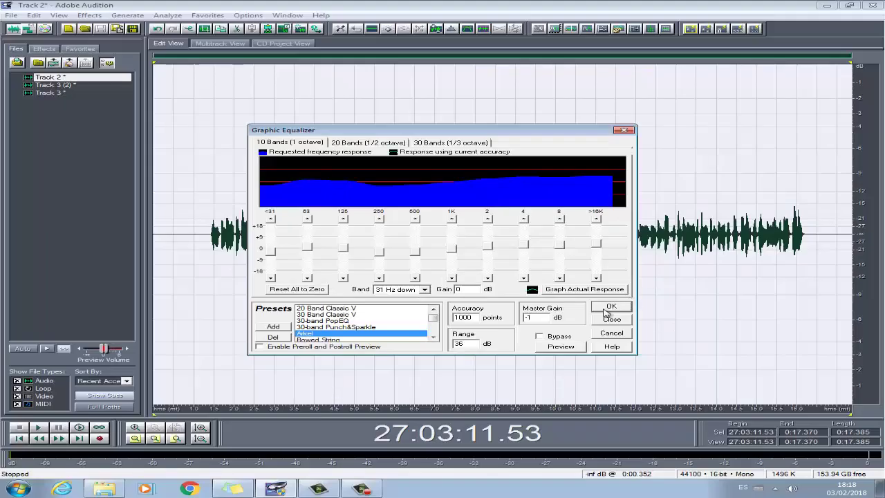
{"action": "left_click", "coordinate": [687, 393]}
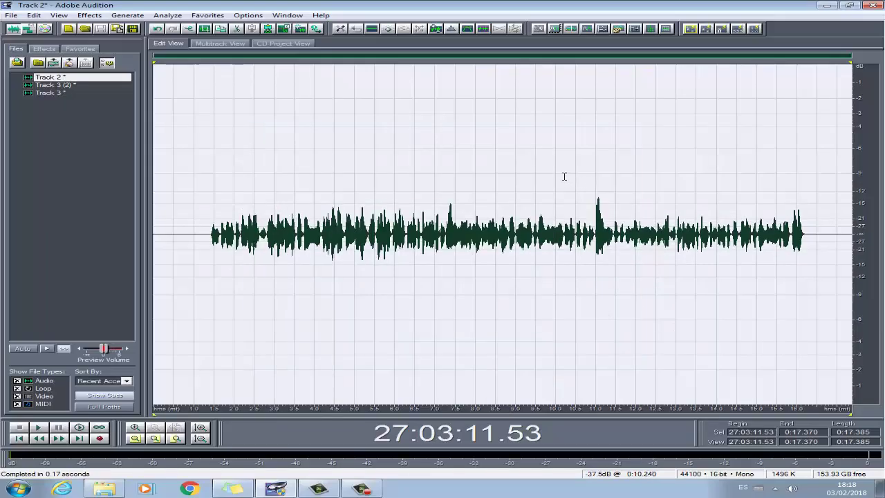
- Apply Hard Limiting to the waveform with the maximum amplitude limited to -1 dB and a 6 dB input boost
{"action": "left_click", "coordinate": [88, 15]}
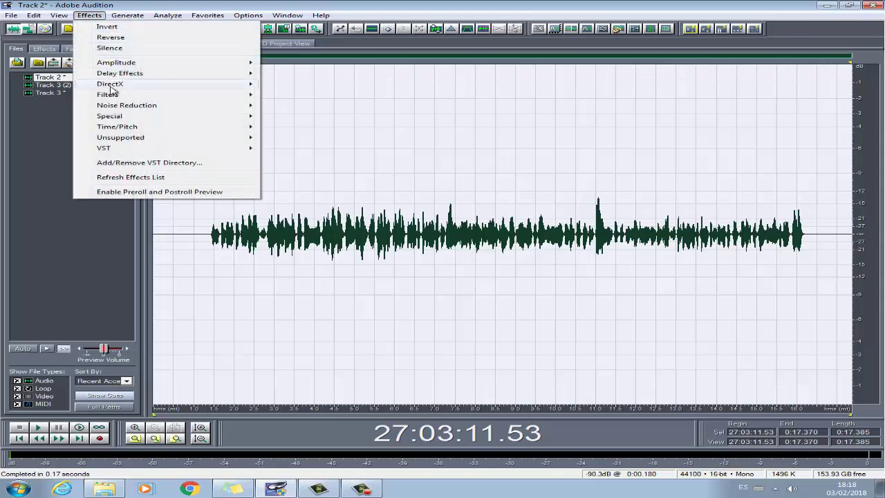
{"action": "mouse_move", "coordinate": [117, 84]}
{"action": "mouse_move", "coordinate": [142, 64]}
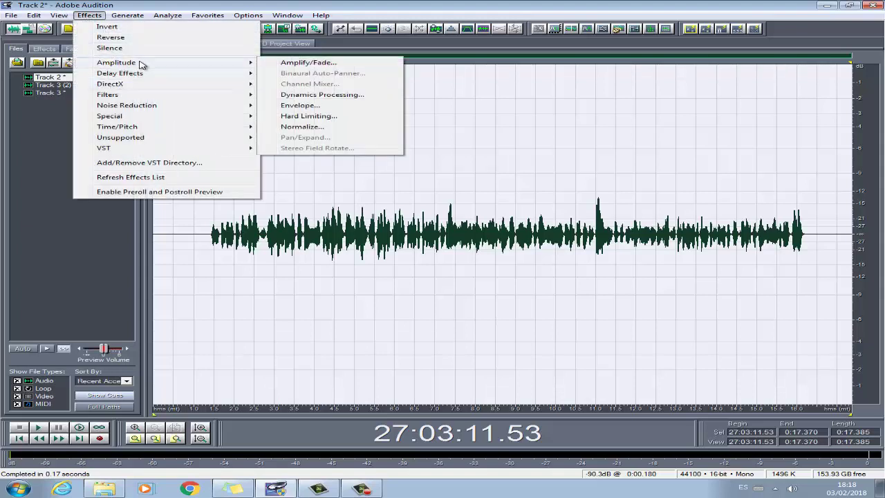
{"action": "left_click", "coordinate": [317, 116]}
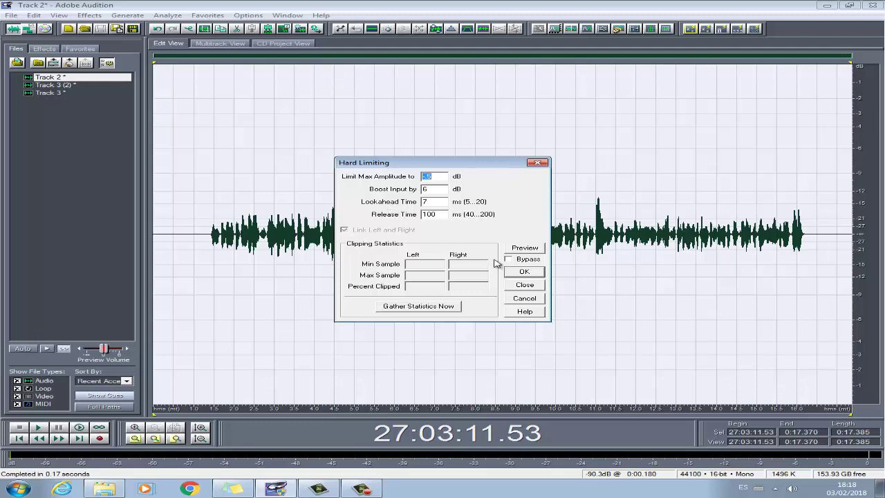
{"action": "type", "text": "-1"}
{"action": "left_click", "coordinate": [539, 273]}
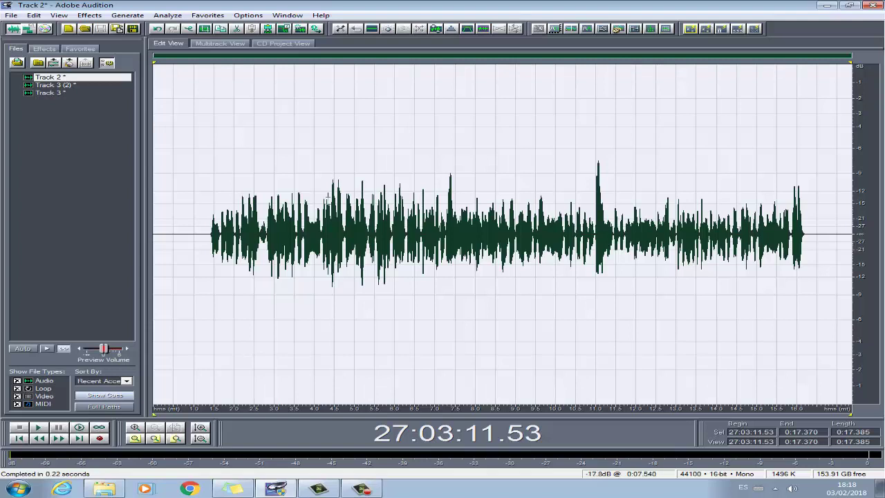
- Apply Dynamics Processing with the Quality preset, checking its ratio, attack/release and band-limiting settings before accepting
{"action": "left_click", "coordinate": [89, 15]}
{"action": "mouse_move", "coordinate": [203, 63]}
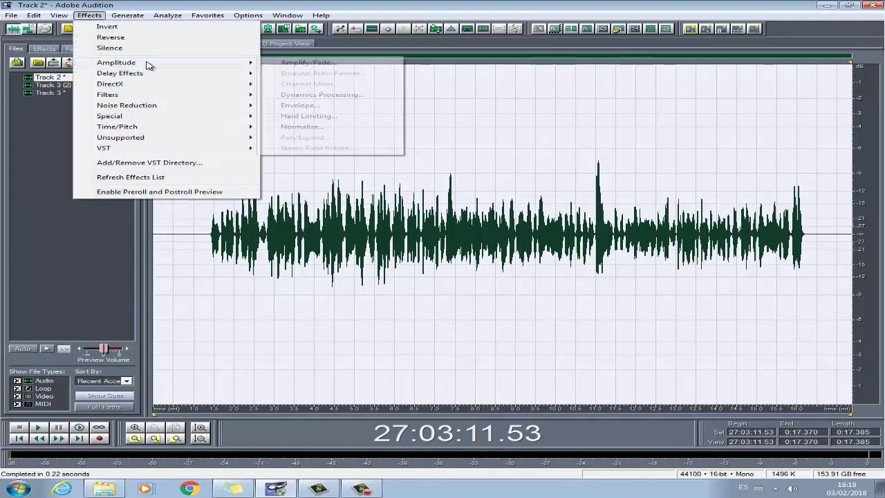
{"action": "left_click", "coordinate": [325, 96]}
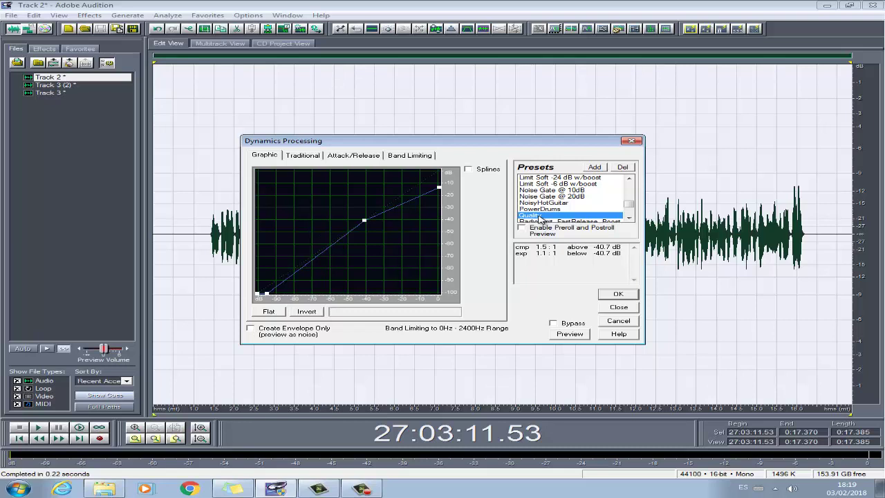
{"action": "left_click", "coordinate": [303, 155]}
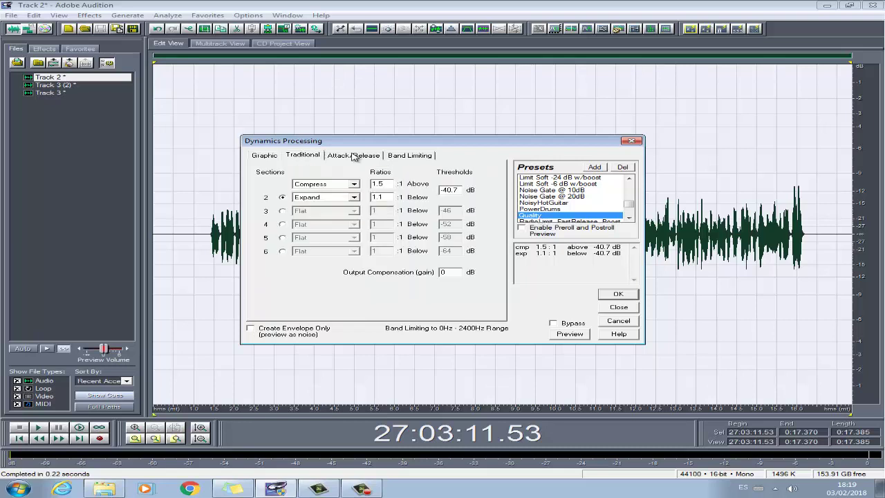
{"action": "left_click", "coordinate": [354, 155]}
{"action": "left_click", "coordinate": [418, 155]}
{"action": "left_click", "coordinate": [266, 156]}
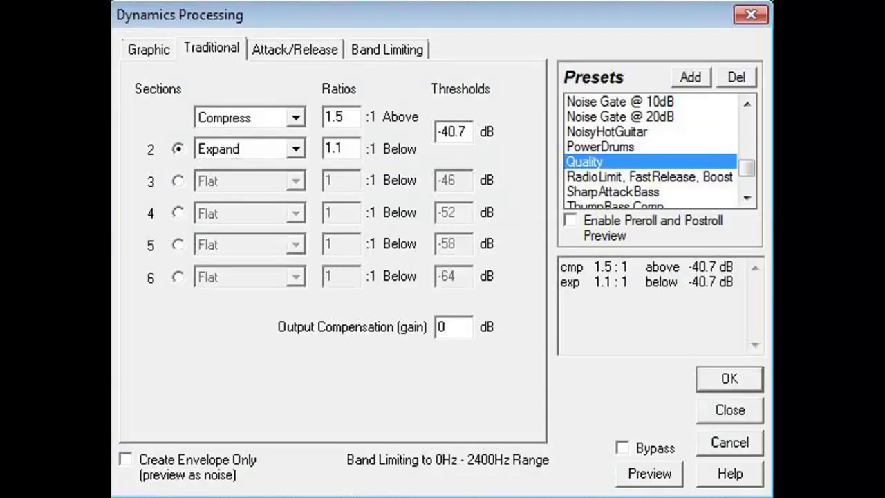
{"action": "key", "text": "ctrl+Tab"}
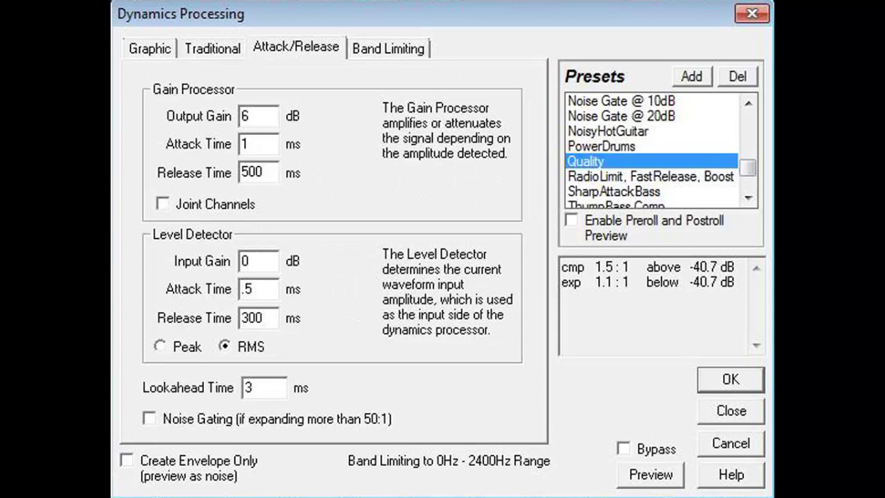
{"action": "key", "text": "ctrl+Tab"}
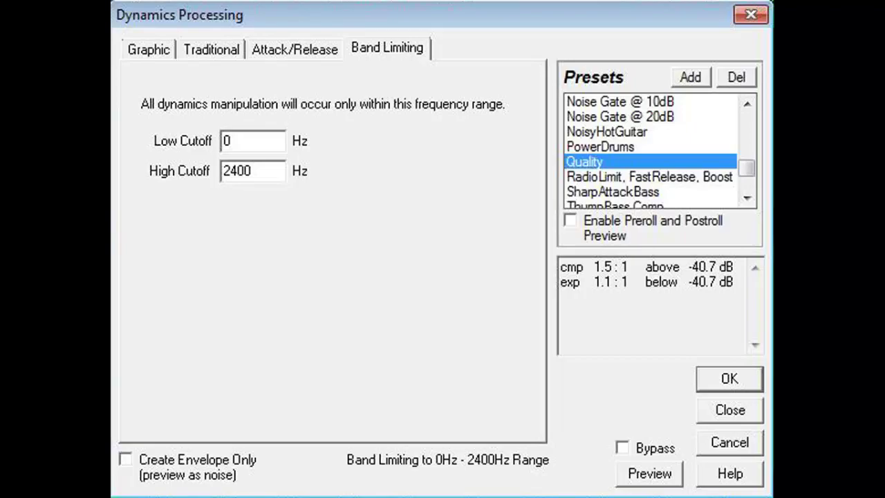
{"action": "key", "text": "ctrl+Tab"}
{"action": "left_click", "coordinate": [729, 378]}
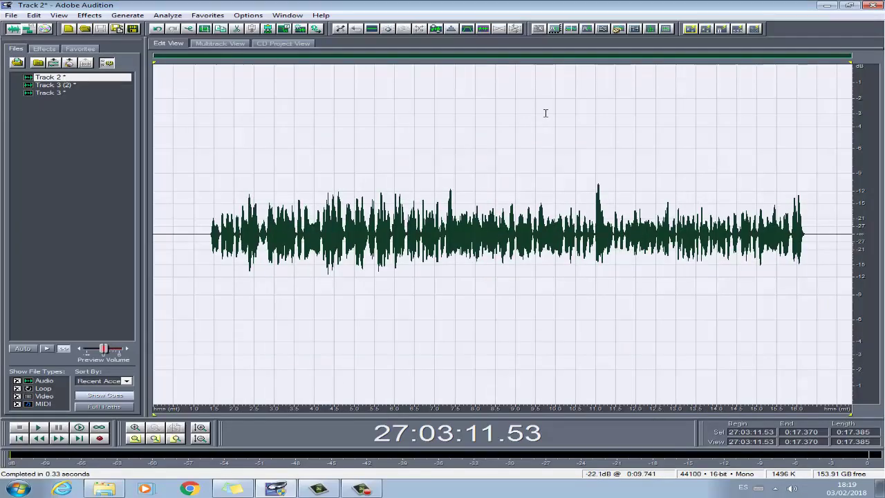
- Apply the FFT Filter to the waveform with the De-Esser preset
{"action": "left_click", "coordinate": [88, 16]}
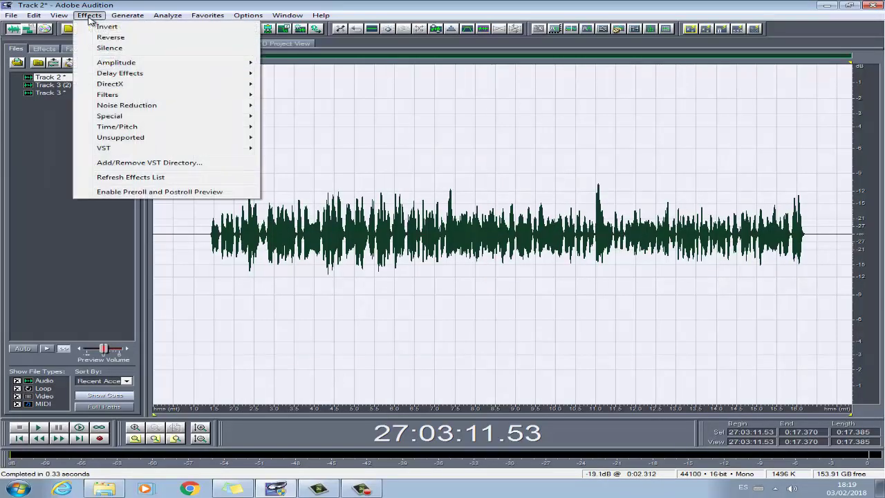
{"action": "mouse_move", "coordinate": [144, 98]}
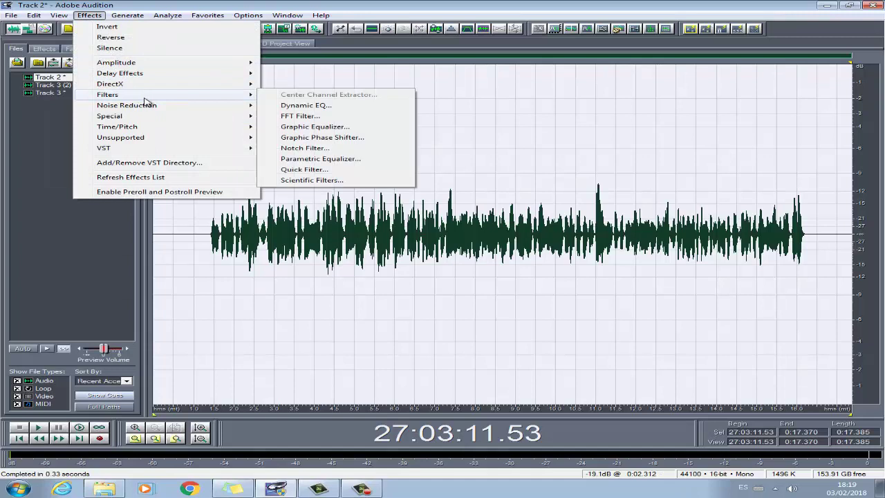
{"action": "left_click", "coordinate": [304, 118]}
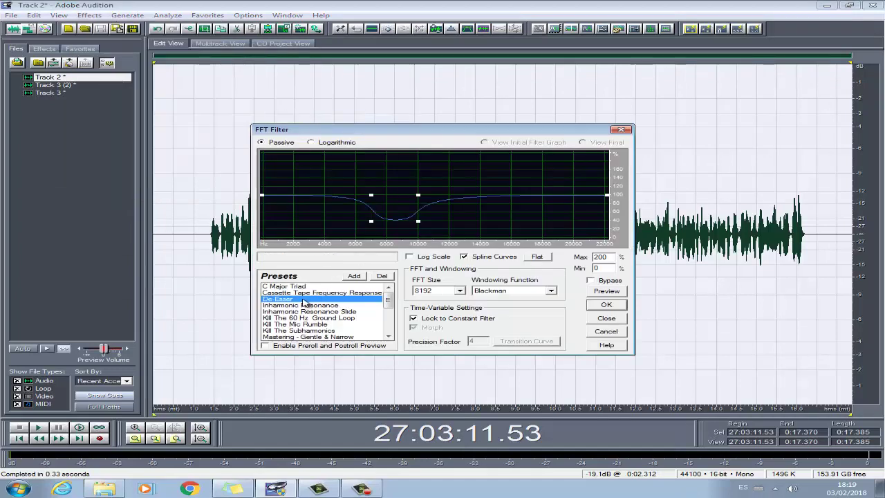
{"action": "left_click", "coordinate": [608, 305]}
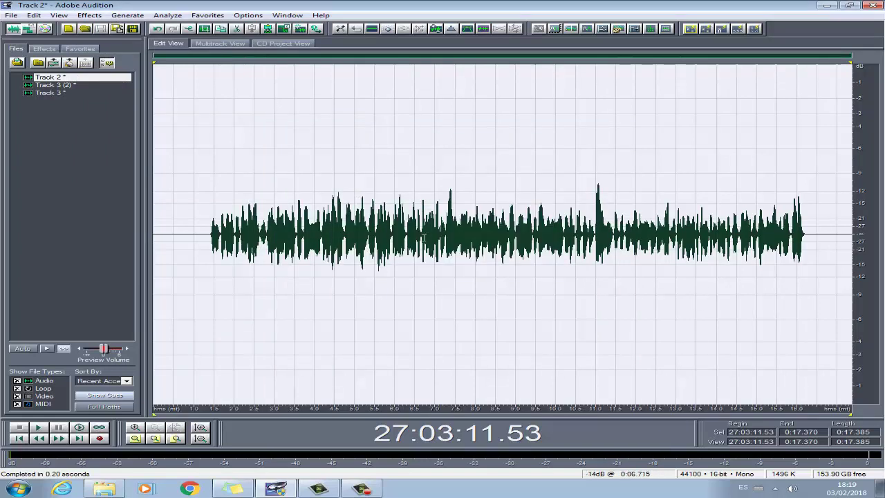
- View the Waves RDeEsser plug-in with its Full Mix factory preset, then close it without processing the audio
{"action": "left_click", "coordinate": [90, 14]}
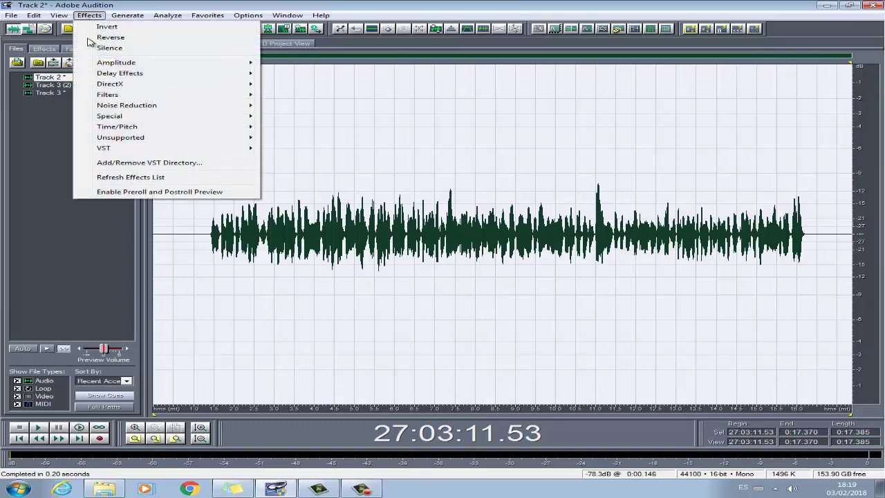
{"action": "mouse_move", "coordinate": [137, 87]}
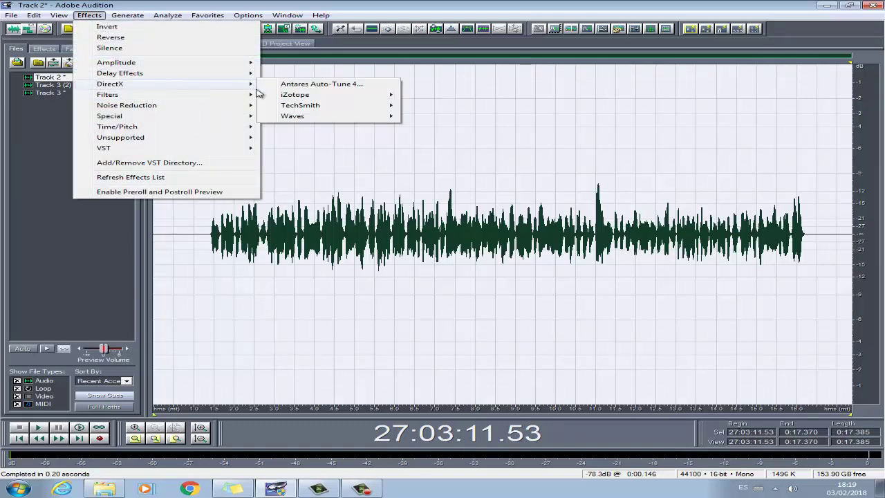
{"action": "mouse_move", "coordinate": [302, 117]}
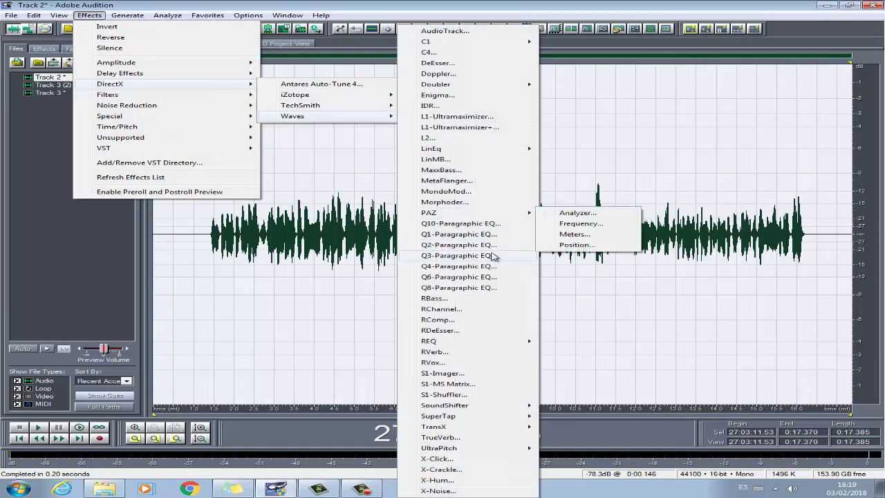
{"action": "left_click", "coordinate": [450, 332]}
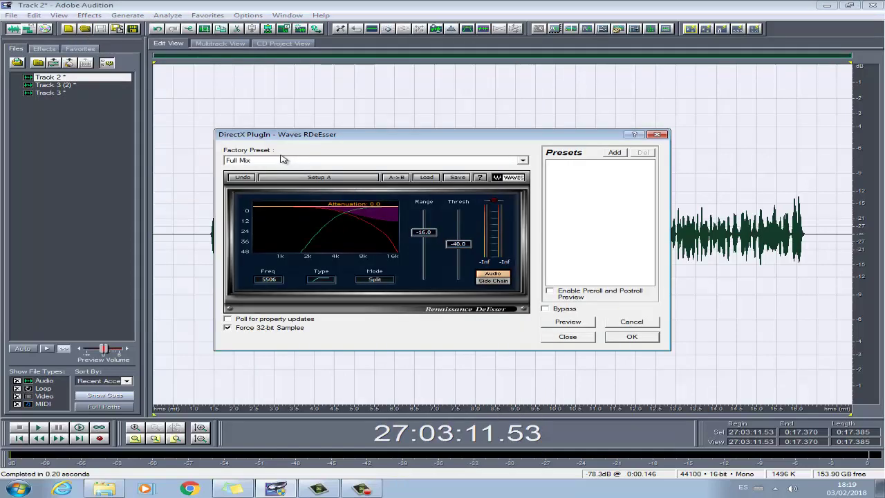
{"action": "left_click", "coordinate": [287, 161]}
{"action": "left_click", "coordinate": [287, 161]}
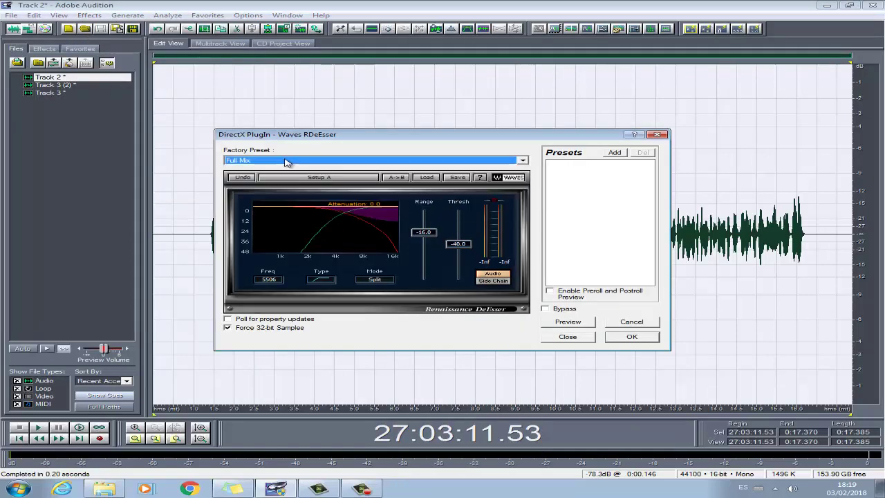
{"action": "left_click", "coordinate": [591, 336]}
- Play back the processed Track 2 voice from the 1-second mark to listen to it
{"action": "left_click", "coordinate": [203, 255]}
{"action": "left_click", "coordinate": [194, 255]}
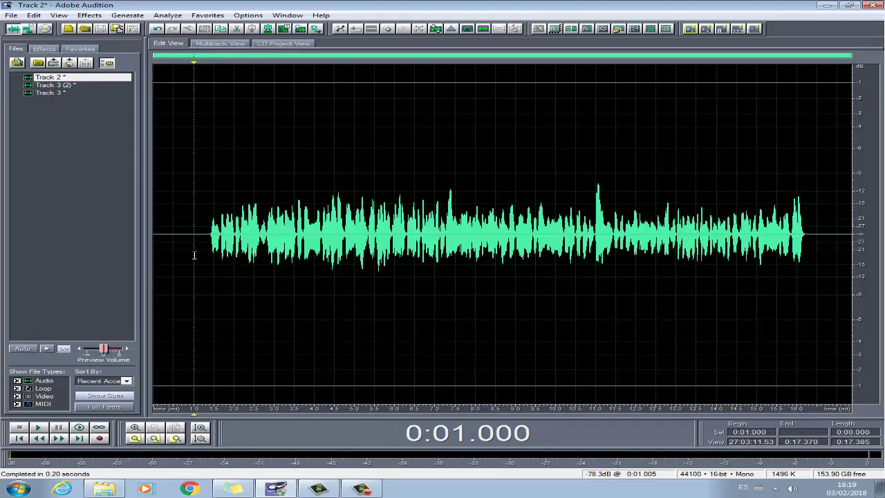
{"action": "key", "text": "space"}
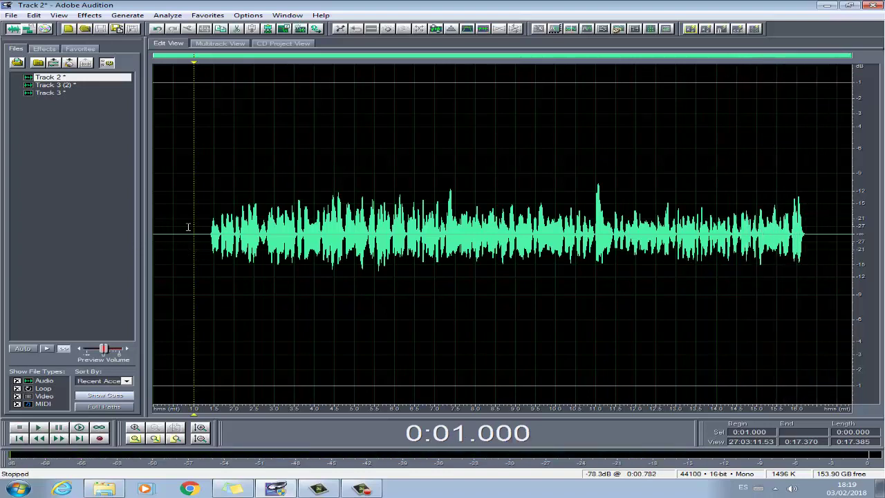
- Preview the Reverb effect with the Vocal - Natural Reverb preset on the whole Track 2 waveform, then dismiss it without applying
{"action": "double_click", "coordinate": [205, 239]}
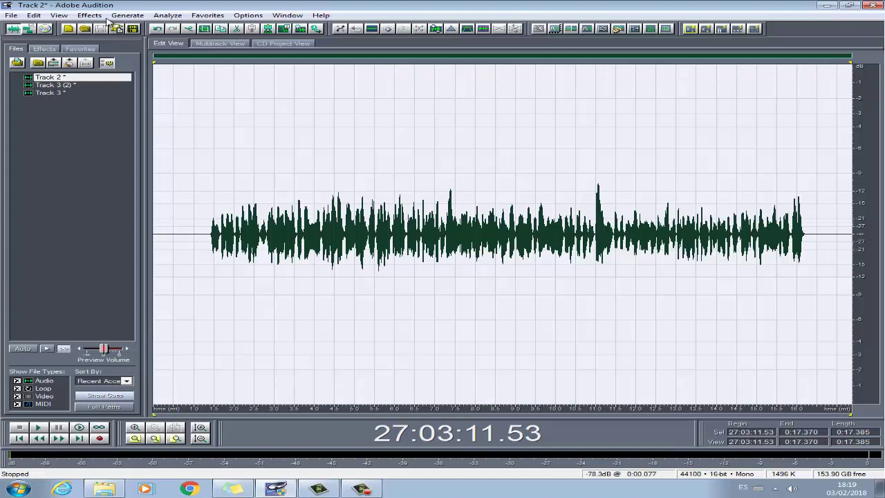
{"action": "left_click", "coordinate": [89, 15]}
{"action": "mouse_move", "coordinate": [167, 75]}
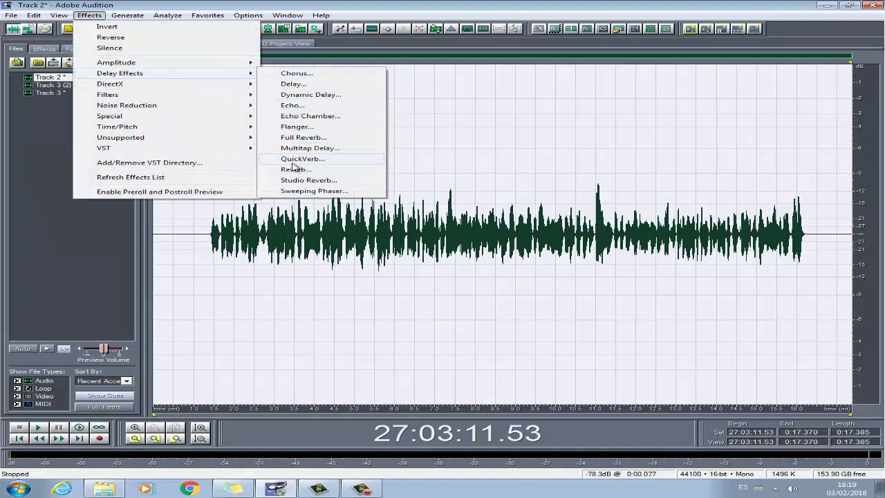
{"action": "left_click", "coordinate": [293, 170]}
{"action": "left_click", "coordinate": [590, 180]}
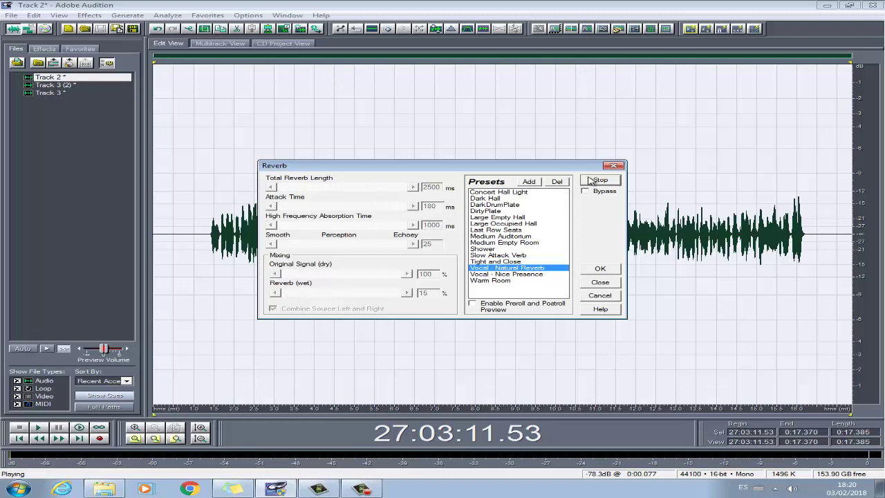
{"action": "left_click", "coordinate": [596, 180]}
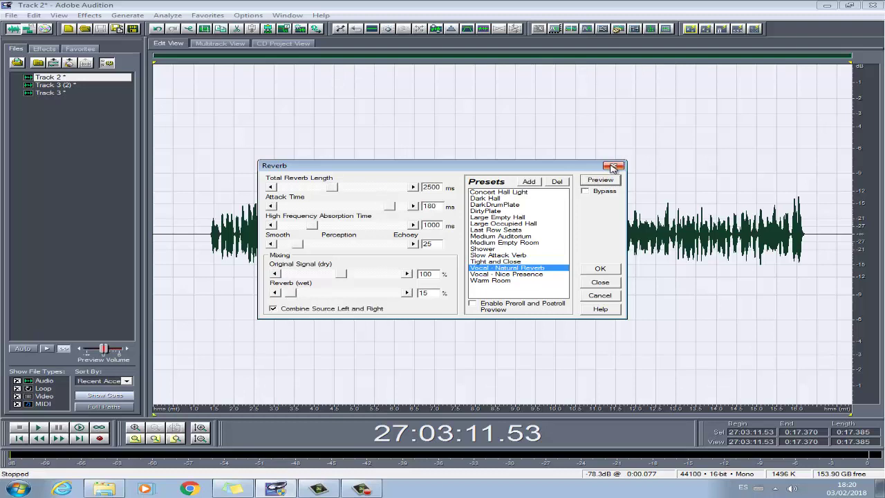
{"action": "left_click", "coordinate": [613, 165]}
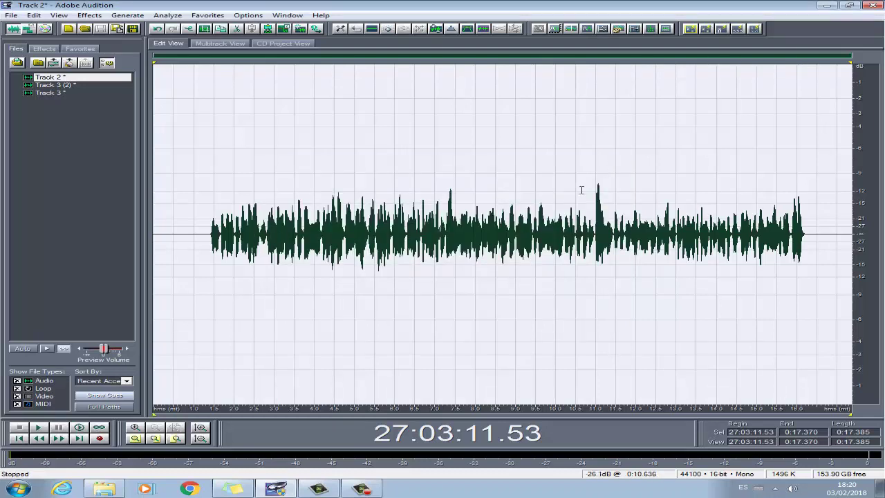
- Return to the multitrack session, open the Track 3 (2) clip for waveform editing and select the entire wave
{"action": "key", "text": "F12"}
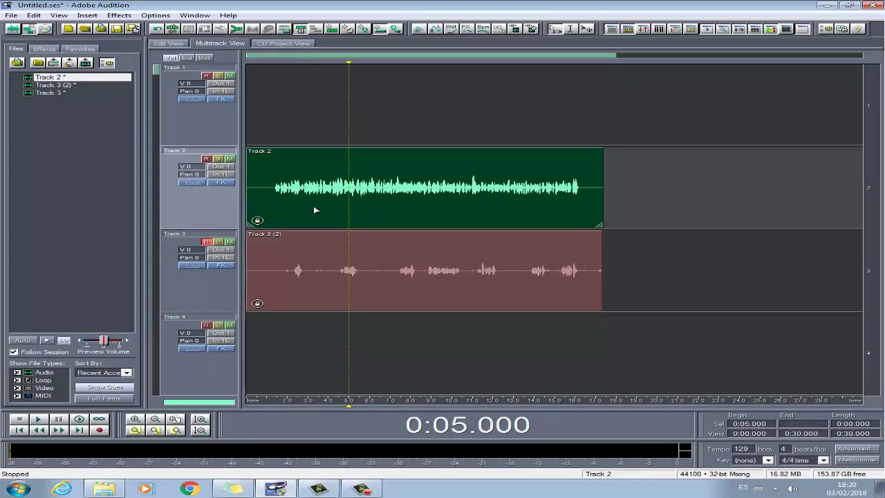
{"action": "double_click", "coordinate": [291, 249]}
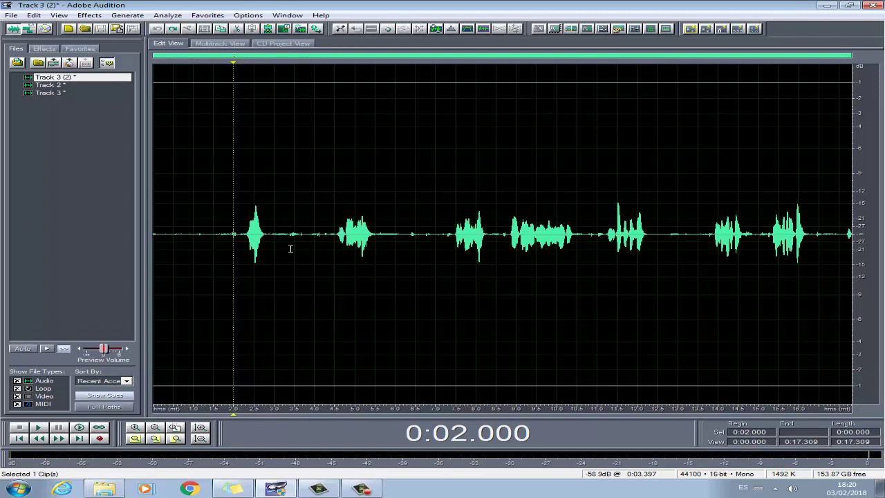
{"action": "key", "text": "ctrl+a"}
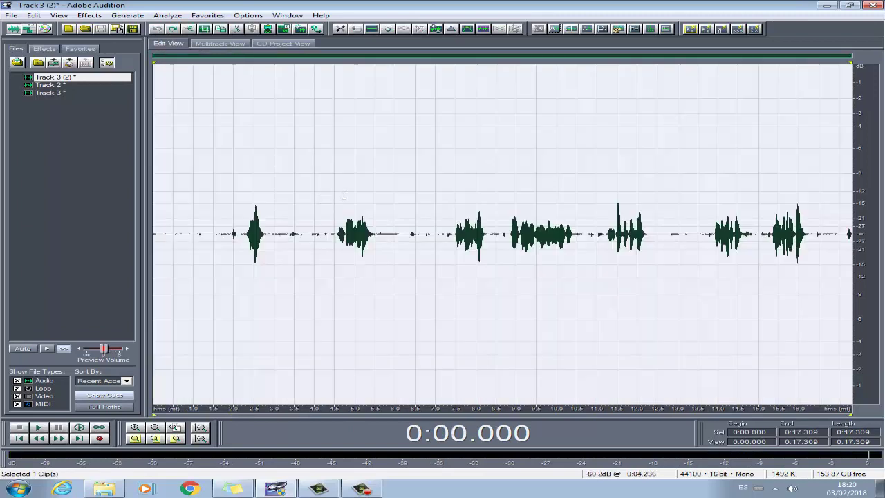
- Apply the Waves X-Noise plug-in to the selected Track 3 (2) audio with the X-Noise Full Reset factory preset
{"action": "left_click", "coordinate": [96, 16]}
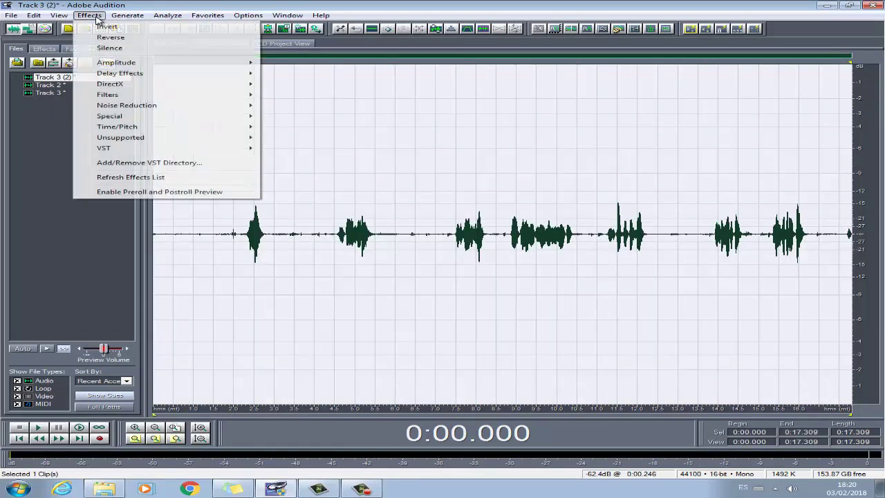
{"action": "mouse_move", "coordinate": [173, 88]}
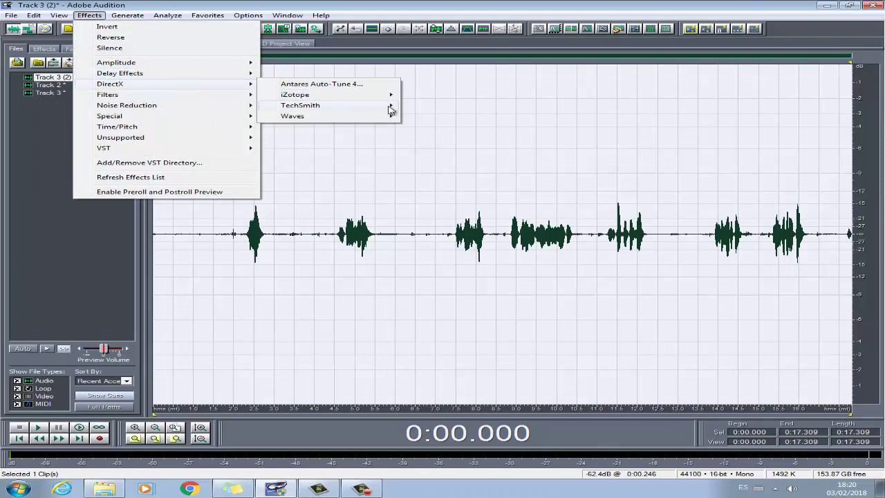
{"action": "mouse_move", "coordinate": [370, 117]}
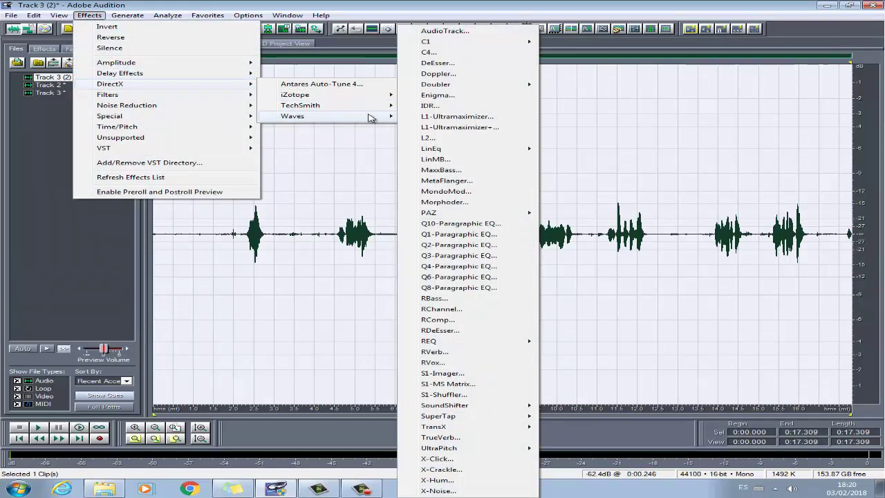
{"action": "left_click", "coordinate": [439, 491]}
{"action": "left_click", "coordinate": [279, 158]}
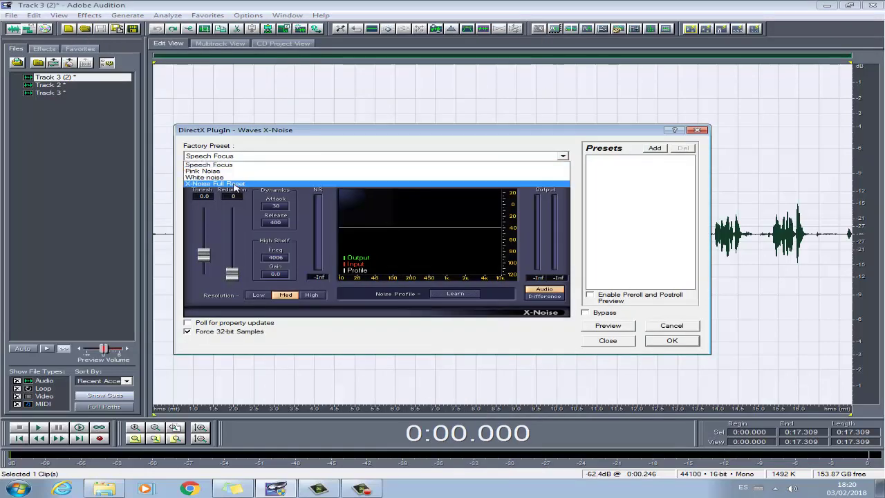
{"action": "left_click", "coordinate": [235, 186]}
{"action": "left_click", "coordinate": [672, 340]}
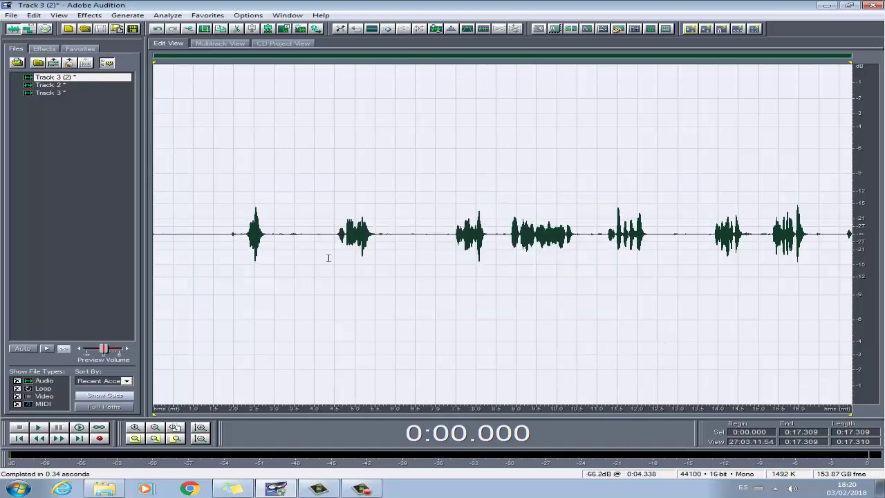
- Silence Track 3 (2) from its start to 2.301 s and in each pause between phrases up to 8.840 s
{"action": "left_click_drag", "start_coordinate": [247, 234], "coordinate": [110, 221]}
{"action": "scroll", "coordinate": [118, 228], "scroll_direction": "up", "scroll_amount": 2}
{"action": "right_click", "coordinate": [267, 228]}
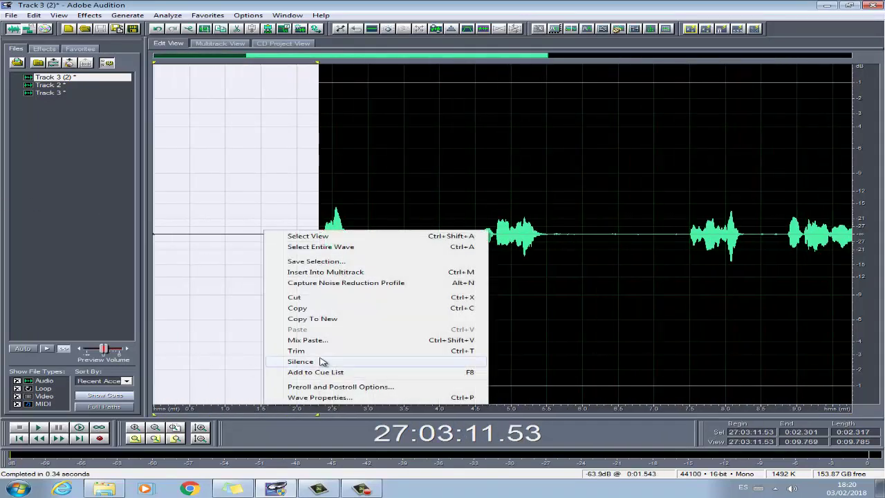
{"action": "key", "text": "Escape"}
{"action": "left_click", "coordinate": [352, 246]}
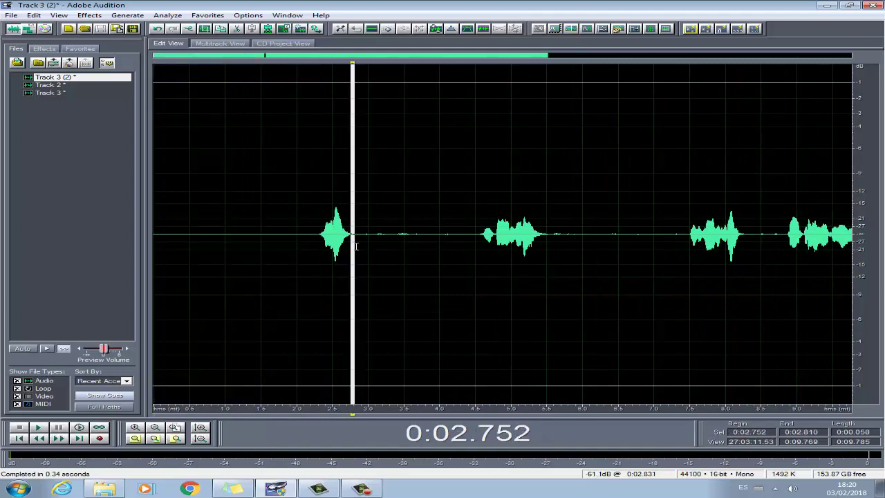
{"action": "left_click_drag", "start_coordinate": [354, 246], "coordinate": [475, 260]}
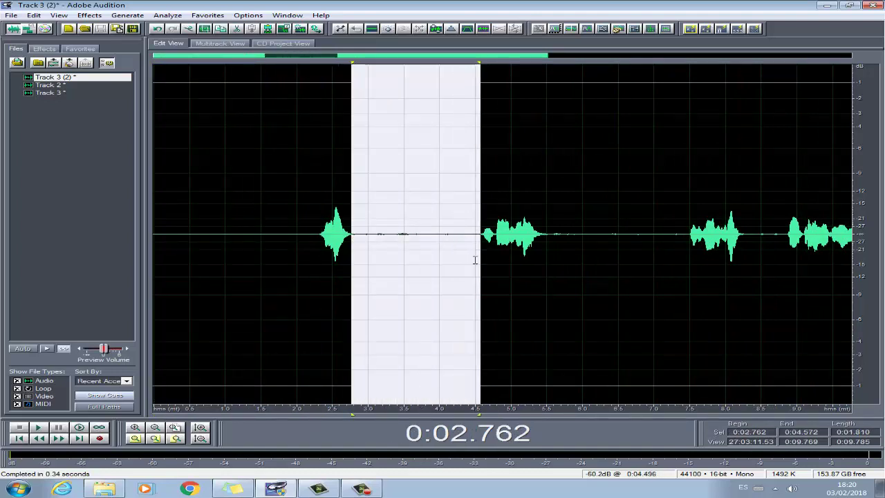
{"action": "left_click_drag", "start_coordinate": [547, 230], "coordinate": [691, 221]}
{"action": "left_click_drag", "start_coordinate": [743, 226], "coordinate": [784, 226]}
- Silence the remaining pauses of Track 3 (2), from 10.428 s to 15.325 s, and everything from 16.245 s to the end
{"action": "left_click_drag", "start_coordinate": [483, 61], "coordinate": [695, 62]}
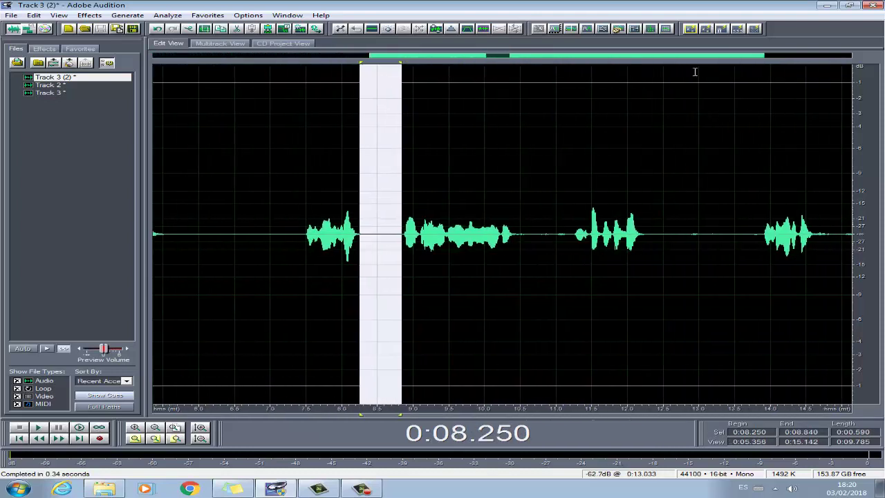
{"action": "left_click_drag", "start_coordinate": [516, 212], "coordinate": [574, 201]}
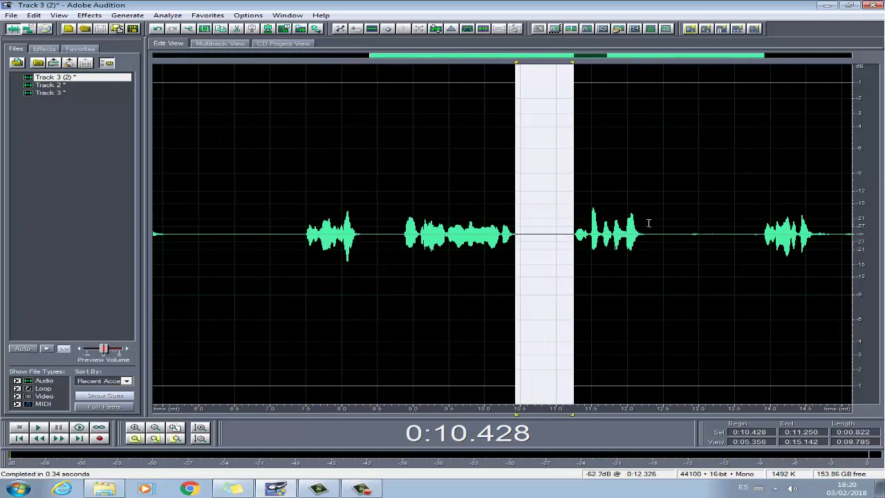
{"action": "left_click_drag", "start_coordinate": [646, 222], "coordinate": [848, 234]}
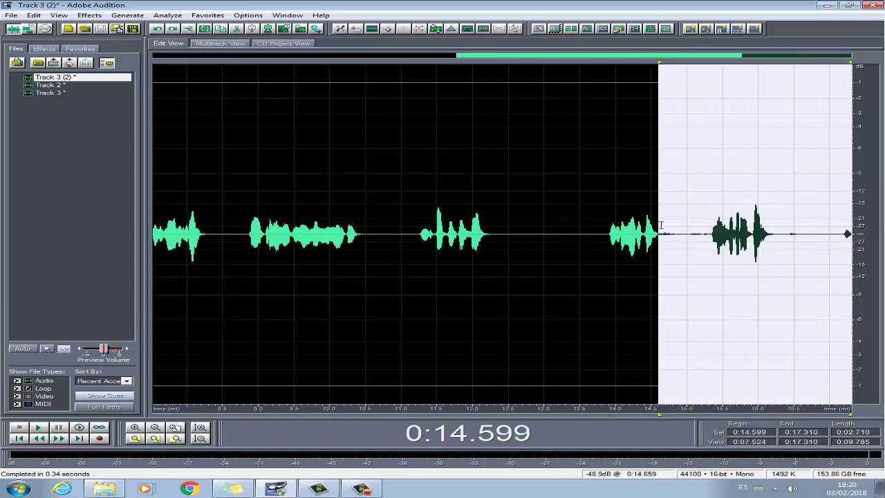
{"action": "left_click_drag", "start_coordinate": [660, 224], "coordinate": [709, 223]}
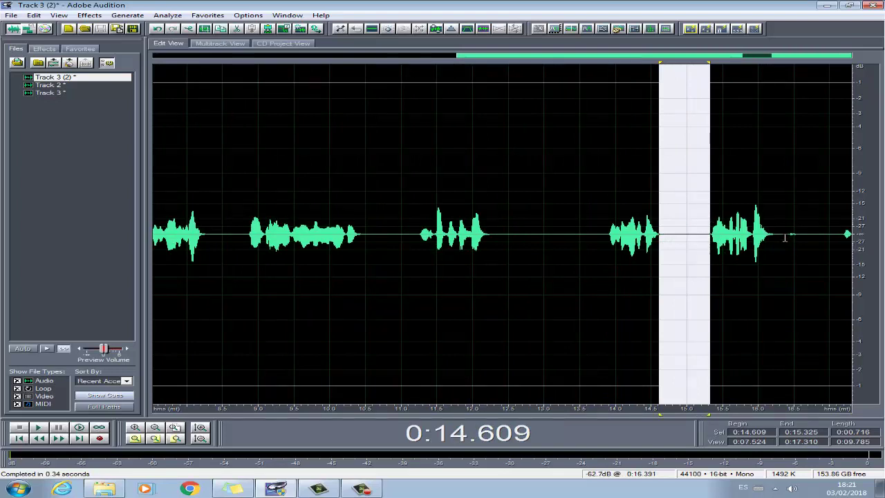
{"action": "left_click_drag", "start_coordinate": [784, 237], "coordinate": [882, 261]}
{"action": "scroll", "coordinate": [661, 311], "scroll_direction": "down", "scroll_amount": 2}
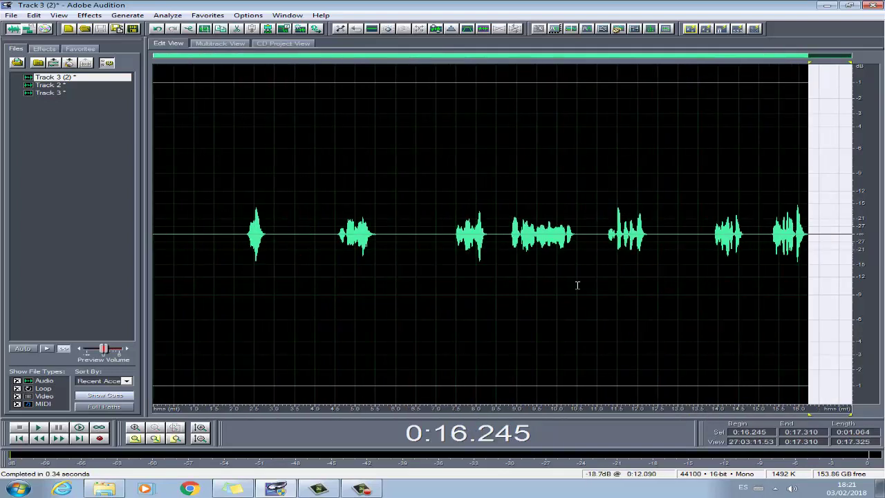
- Apply the 10-band Graphic Equalizer to the whole Track 3 (2) waveform with the Arkel preset and -1 dB master gain
{"action": "double_click", "coordinate": [450, 259]}
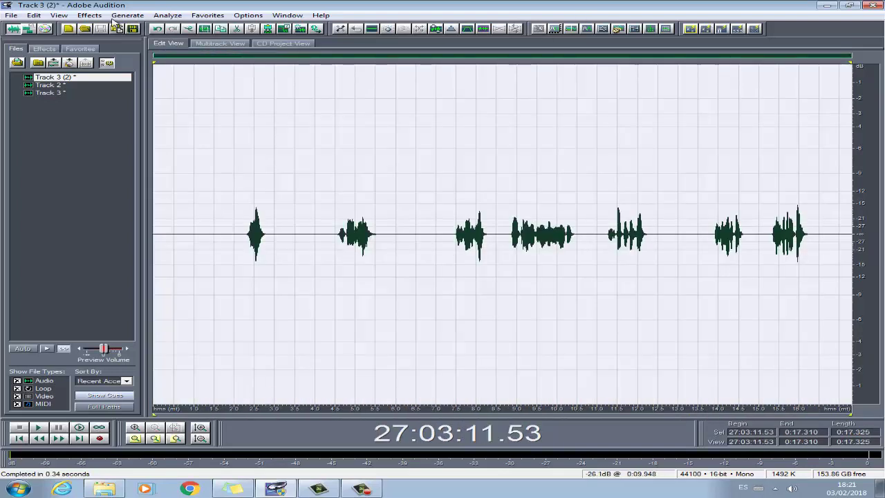
{"action": "left_click", "coordinate": [89, 15]}
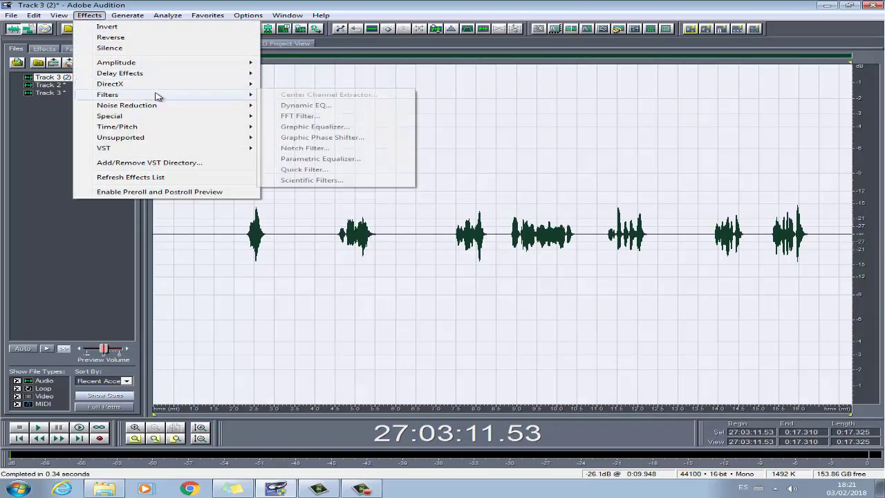
{"action": "left_click", "coordinate": [335, 128]}
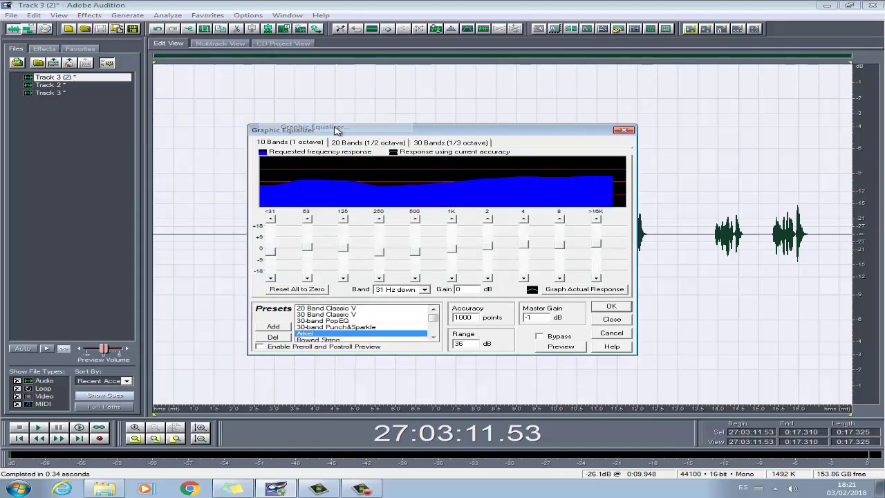
{"action": "left_click", "coordinate": [611, 309]}
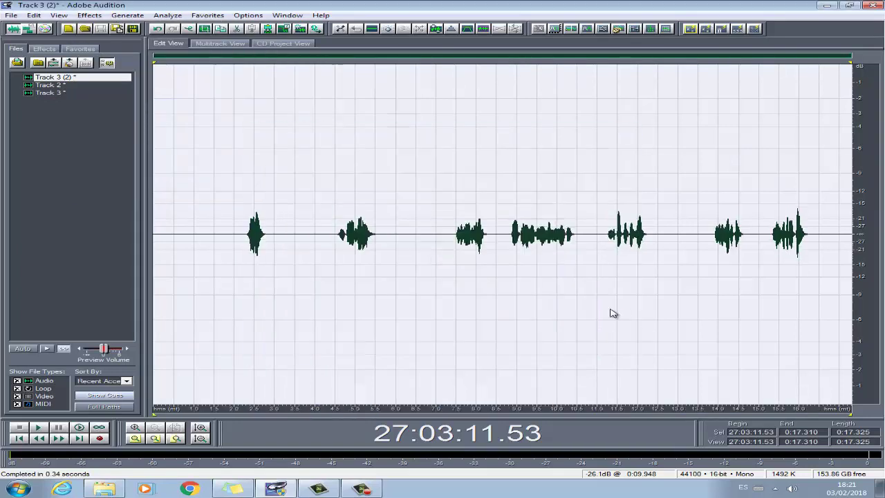
- Apply Hard Limiting to the whole Track 3 (2) waveform with the current settings
{"action": "left_click", "coordinate": [94, 18]}
{"action": "mouse_move", "coordinate": [143, 74]}
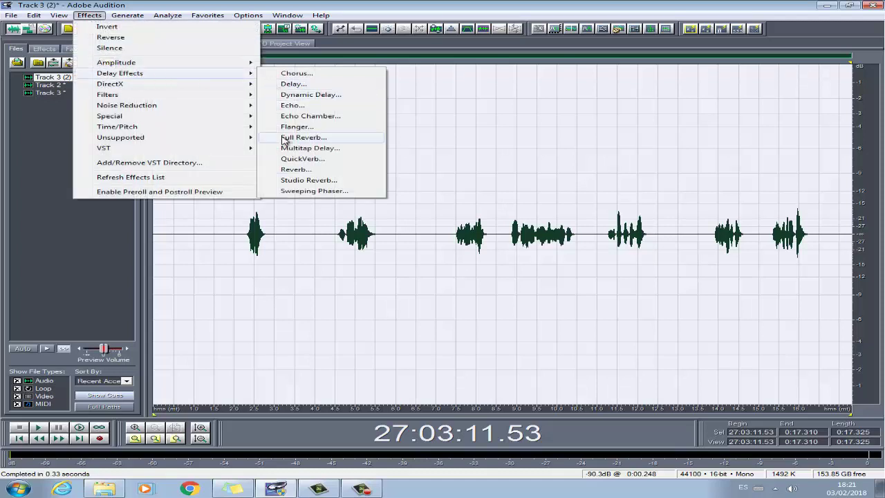
{"action": "mouse_move", "coordinate": [187, 63]}
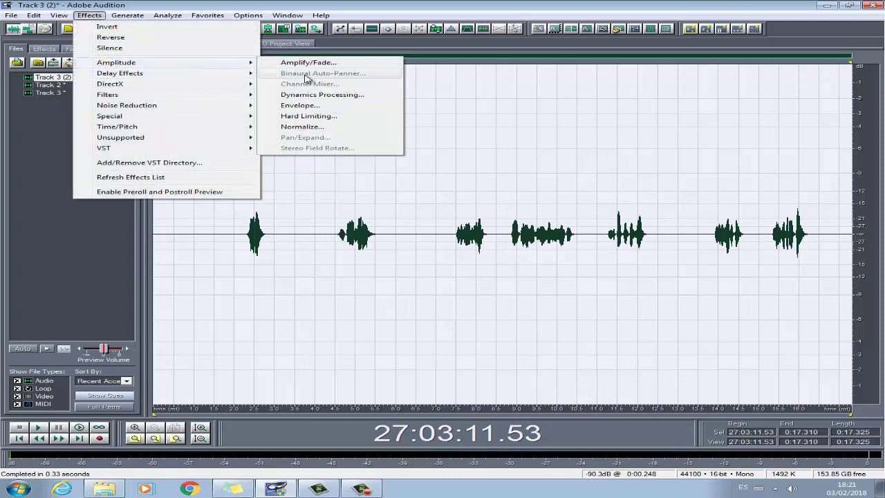
{"action": "left_click", "coordinate": [316, 119]}
{"action": "key", "text": "Return"}
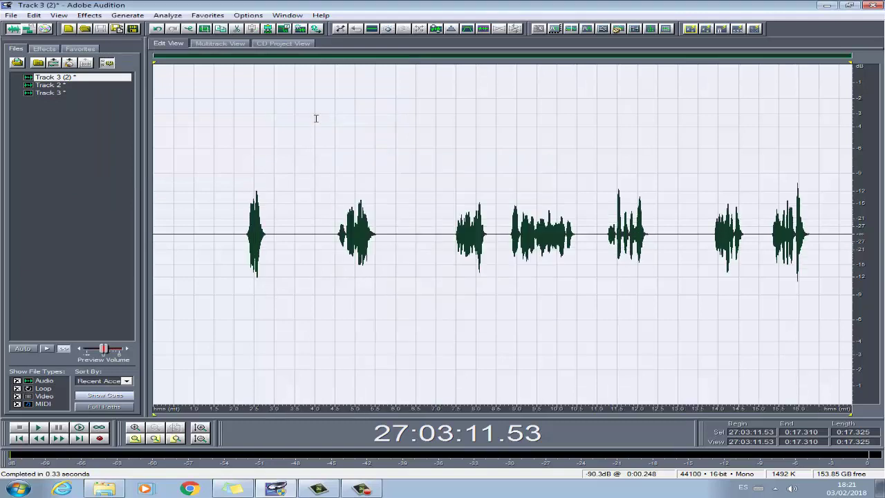
- Apply Dynamics Processing to the whole Track 3 (2) waveform with the current settings
{"action": "left_click", "coordinate": [89, 15]}
{"action": "mouse_move", "coordinate": [173, 78]}
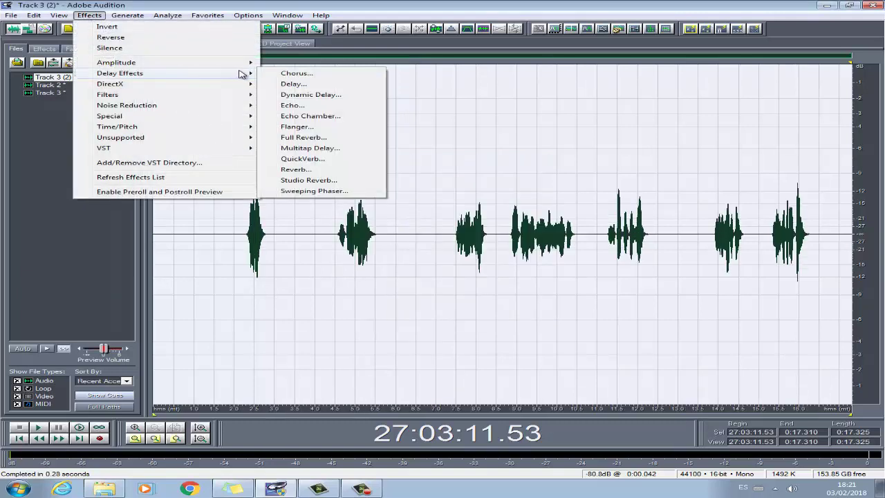
{"action": "mouse_move", "coordinate": [249, 64]}
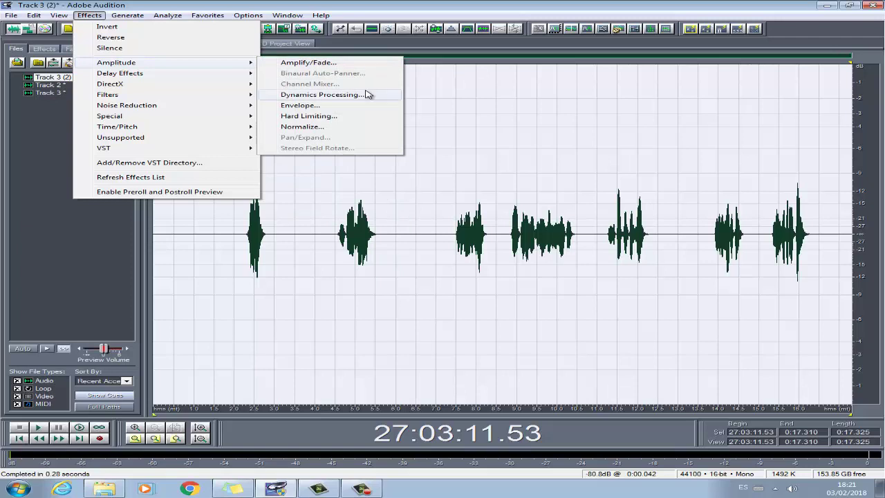
{"action": "left_click", "coordinate": [366, 94]}
{"action": "key", "text": "Return"}
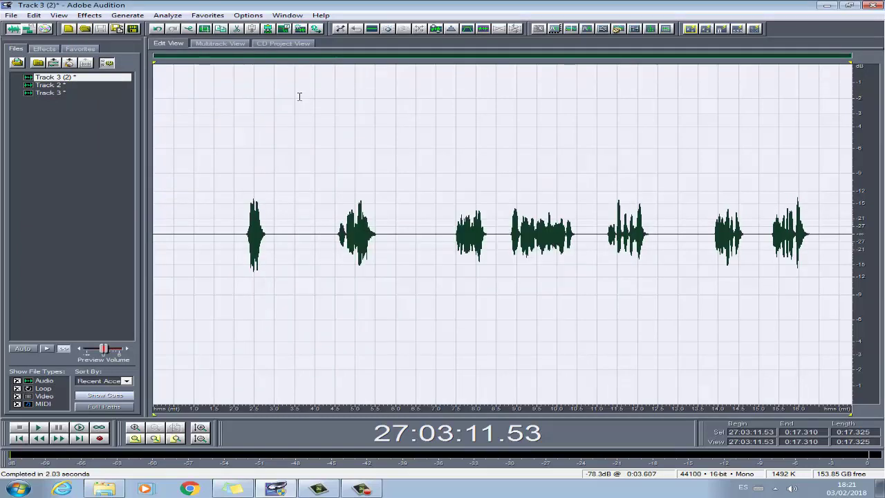
- Apply the FFT Filter to the whole Track 3 (2) waveform with the De-Esser preset
{"action": "left_click", "coordinate": [89, 15]}
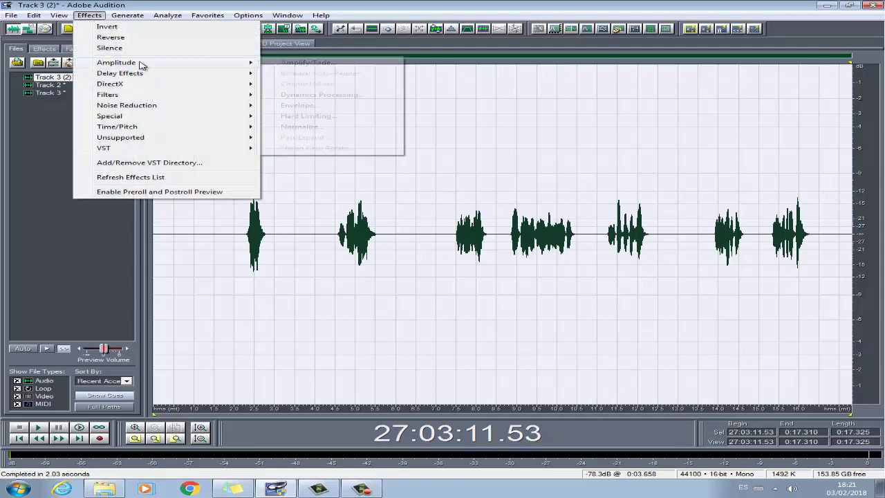
{"action": "mouse_move", "coordinate": [163, 95]}
{"action": "left_click", "coordinate": [325, 117]}
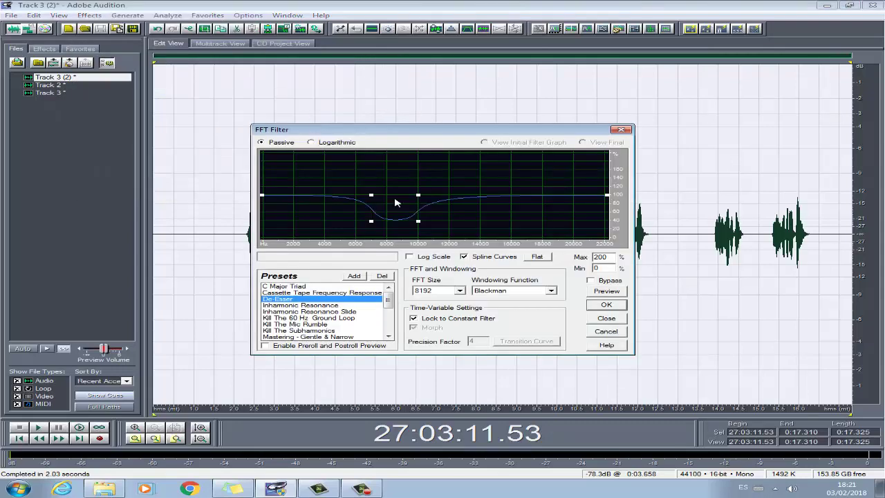
{"action": "left_click", "coordinate": [606, 304]}
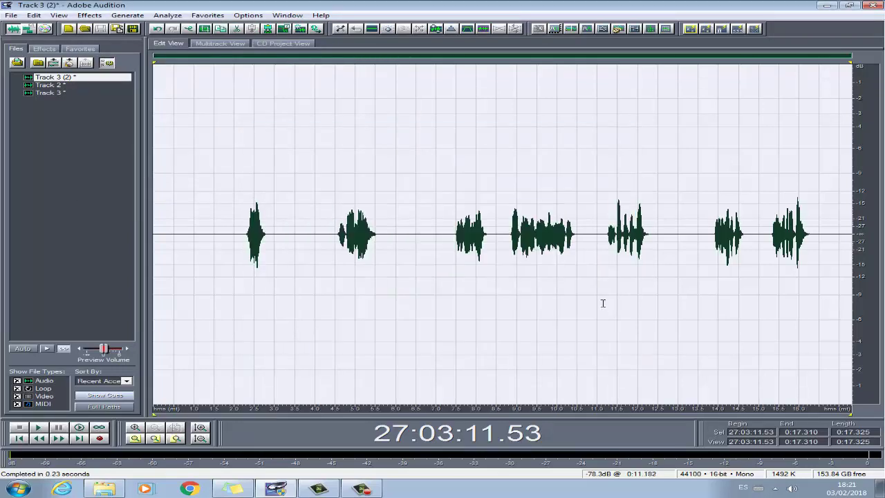
{"action": "left_click", "coordinate": [91, 15]}
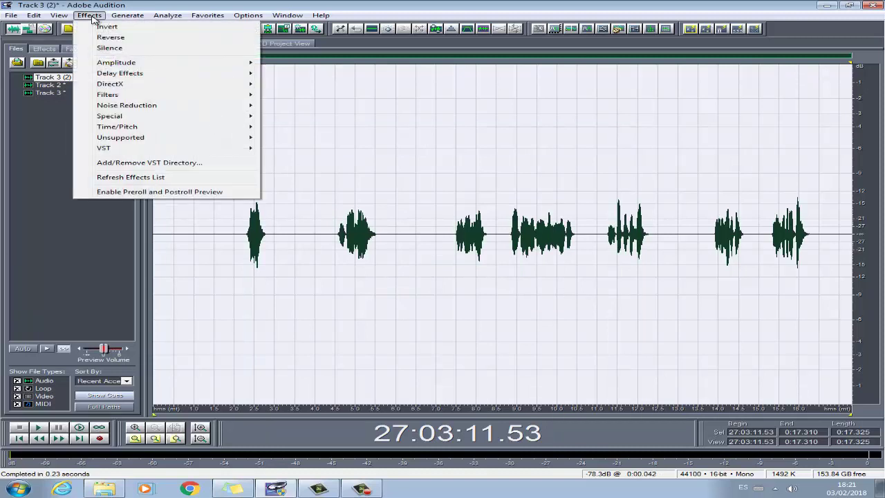
{"action": "left_click", "coordinate": [90, 15]}
{"action": "left_click", "coordinate": [92, 17]}
{"action": "left_click", "coordinate": [92, 17]}
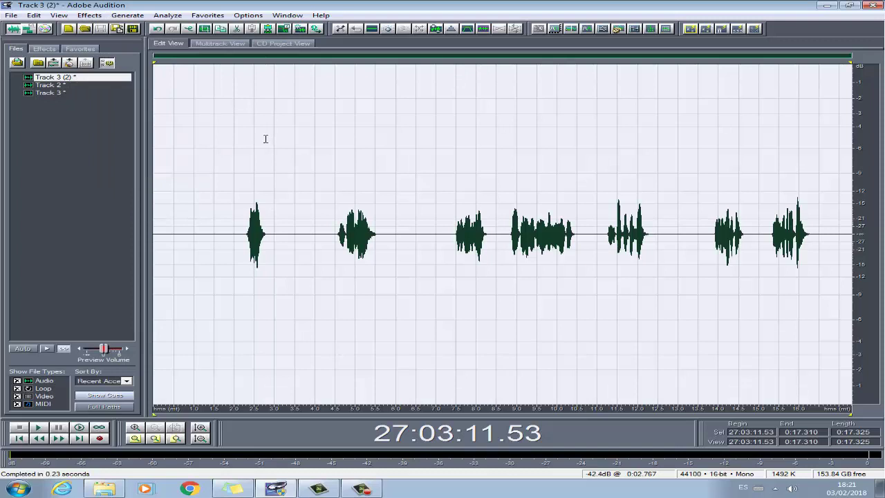
- Listen to Track 2 and Track 3 (2) together in the multitrack session from 1.177 s
{"action": "key", "text": "F12"}
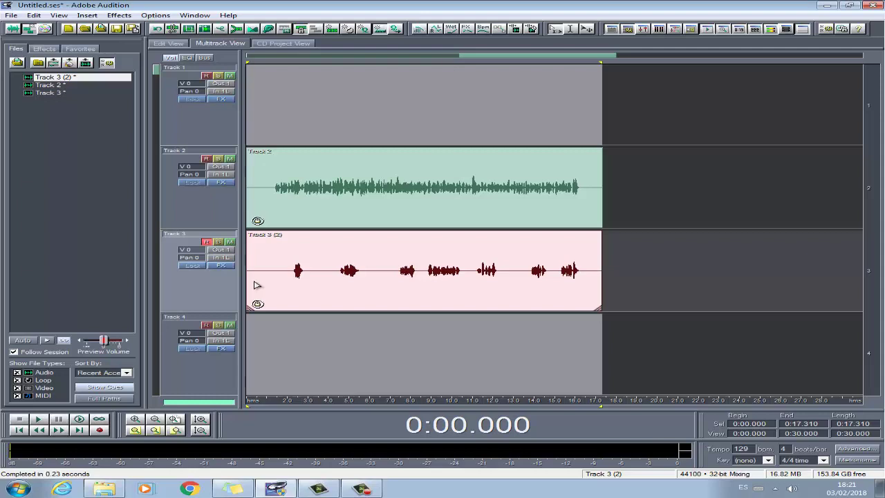
{"action": "left_click", "coordinate": [271, 256]}
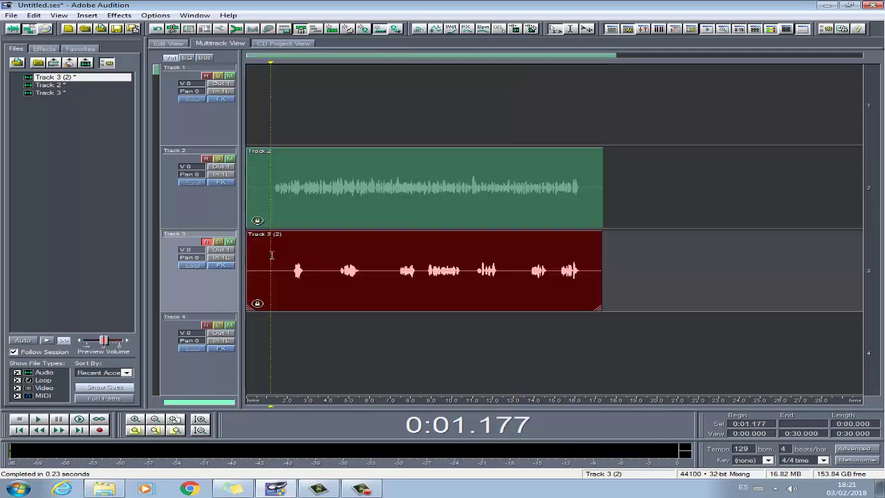
{"action": "key", "text": "space"}
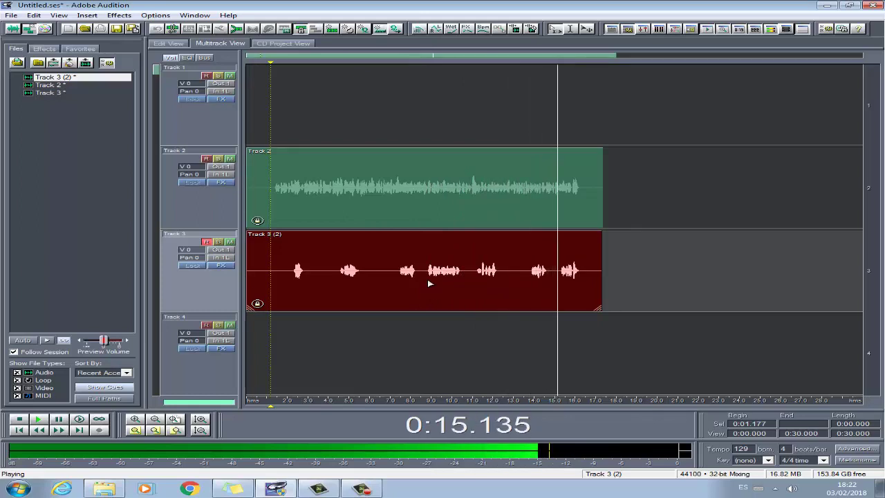
{"action": "key", "text": "space"}
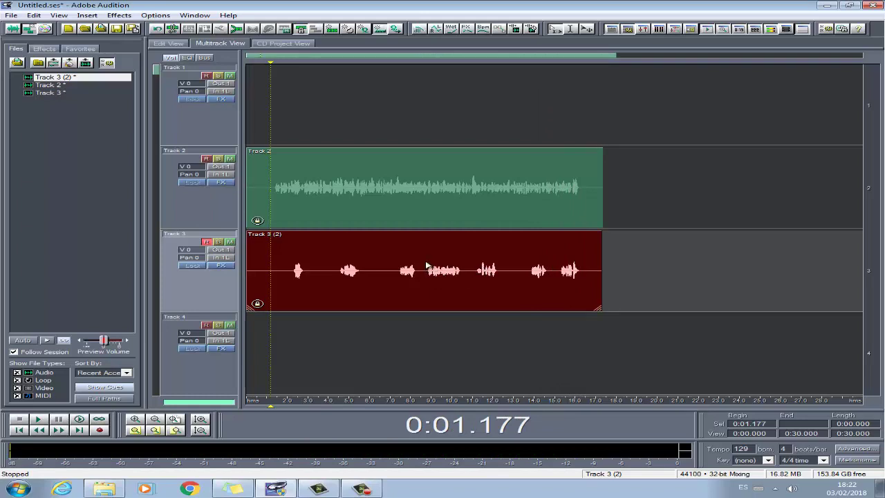
- Open Track 3 (2) for editing and silence its two phrases between 8.697 s and about 13.1 s
{"action": "double_click", "coordinate": [426, 262]}
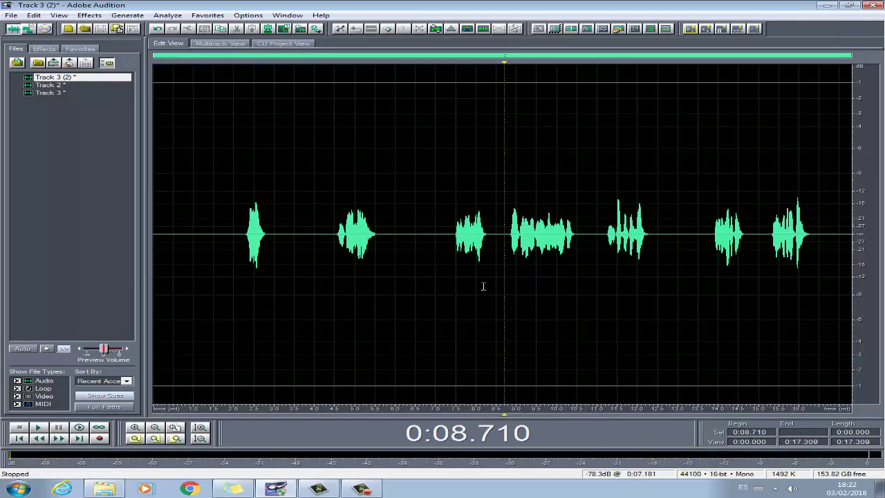
{"action": "left_click_drag", "start_coordinate": [504, 262], "coordinate": [681, 261]}
{"action": "right_click", "coordinate": [681, 261]}
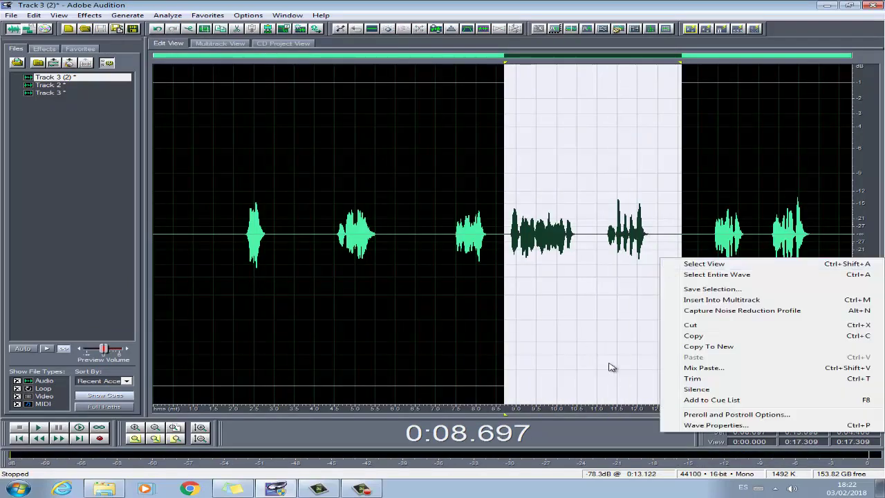
{"action": "left_click", "coordinate": [696, 389]}
{"action": "left_click", "coordinate": [366, 274]}
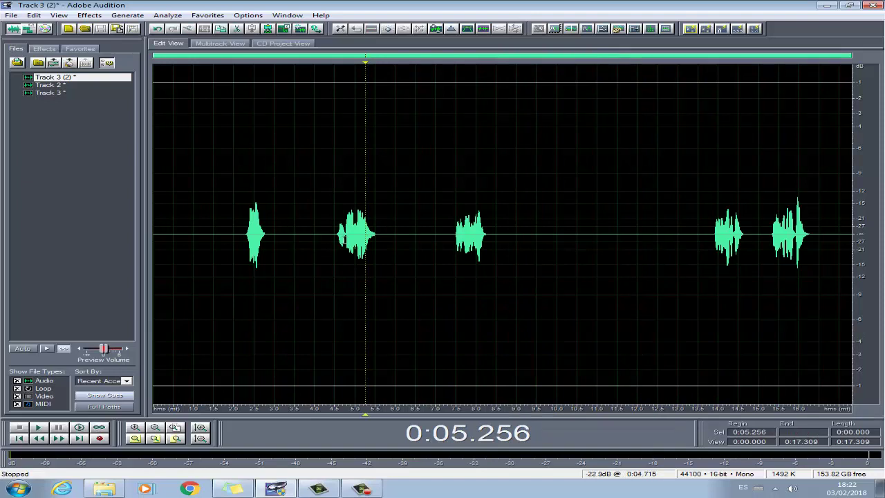
- Convert the whole Track 3 (2) recording to 16-bit stereo with left and right mix at 100 %
{"action": "double_click", "coordinate": [348, 238]}
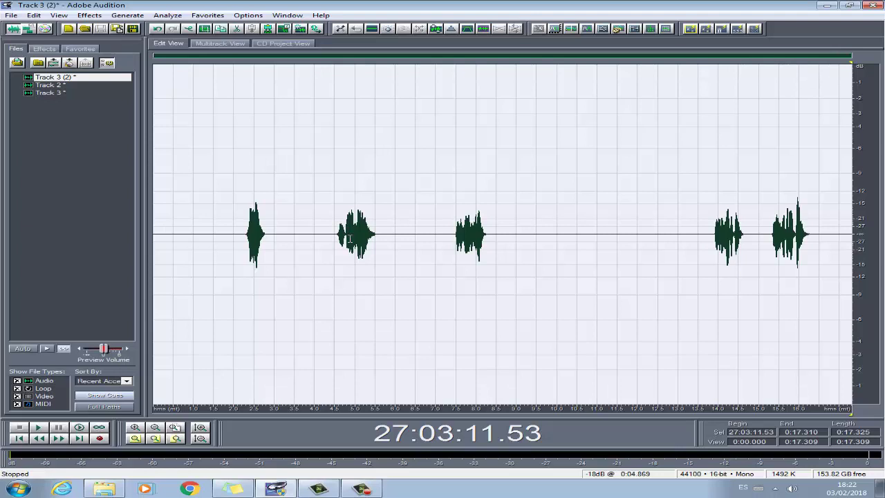
{"action": "key", "text": "F11"}
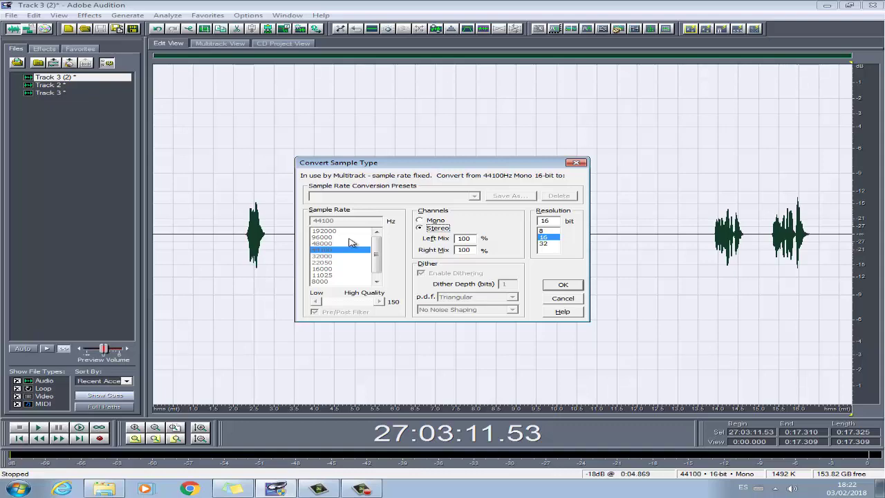
{"action": "key", "text": "Return"}
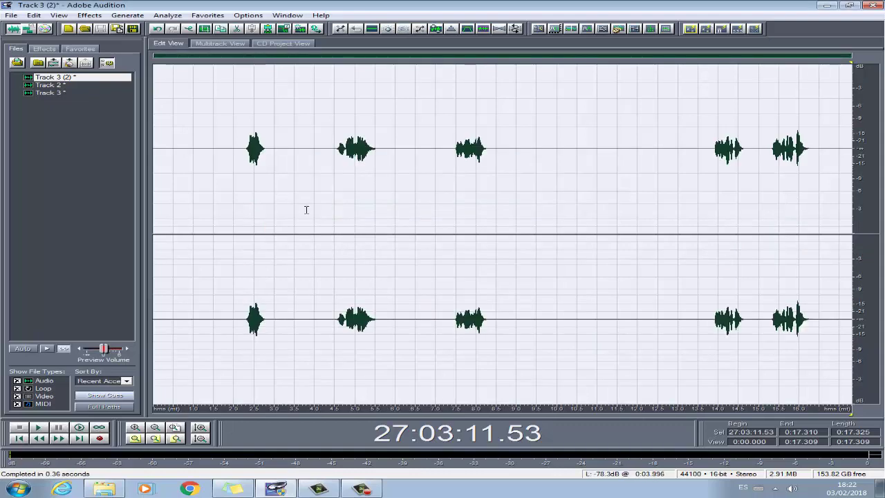
{"action": "left_click", "coordinate": [244, 204]}
{"action": "left_click", "coordinate": [327, 101]}
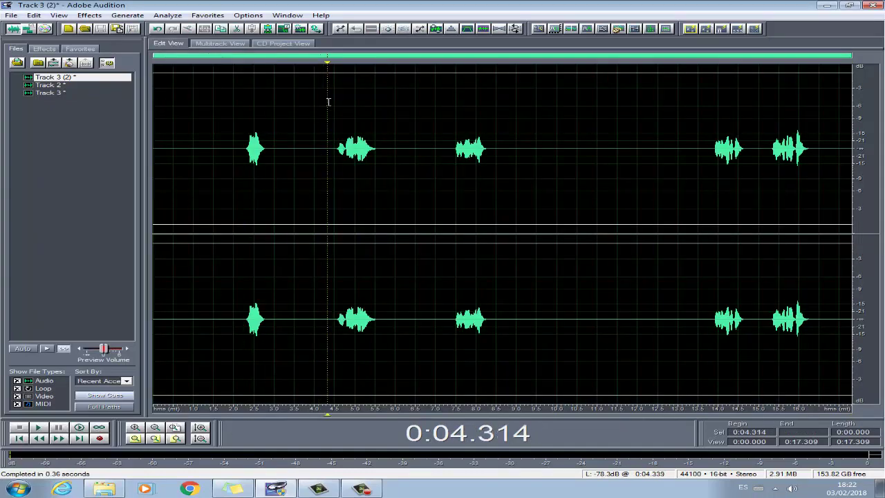
{"action": "key", "text": "Left"}
{"action": "key", "text": "Left"}
{"action": "key", "text": "Right"}
{"action": "key", "text": "Right"}
{"action": "key", "text": "Right"}
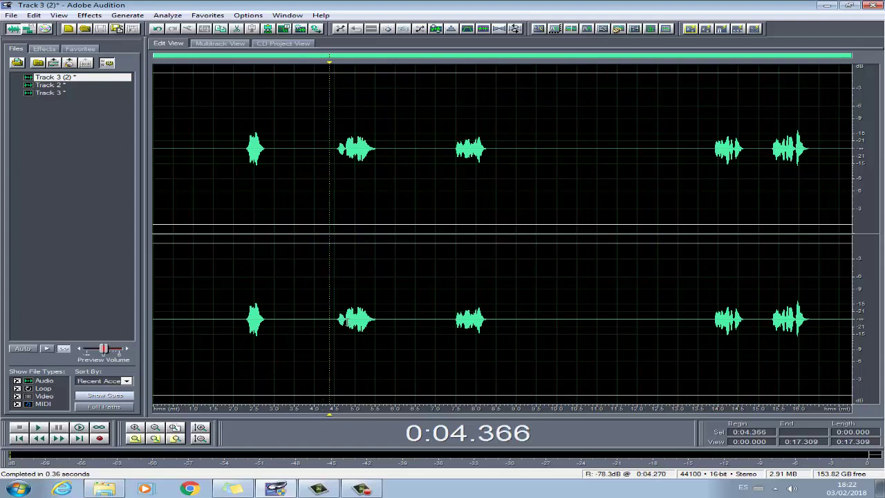
- Preview and apply the Channel Mixer to all of Track 3 (2), with every L and R level at 30 and the new right channel inverted
{"action": "double_click", "coordinate": [313, 264]}
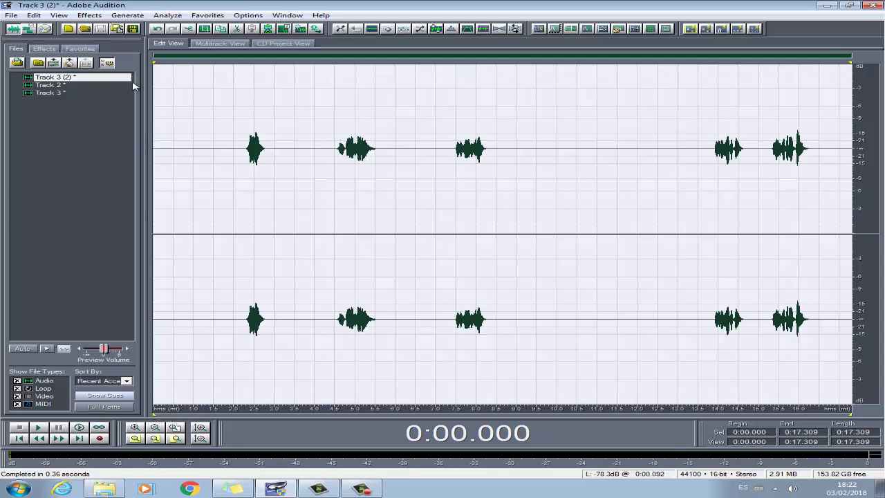
{"action": "left_click", "coordinate": [88, 15]}
{"action": "mouse_move", "coordinate": [138, 63]}
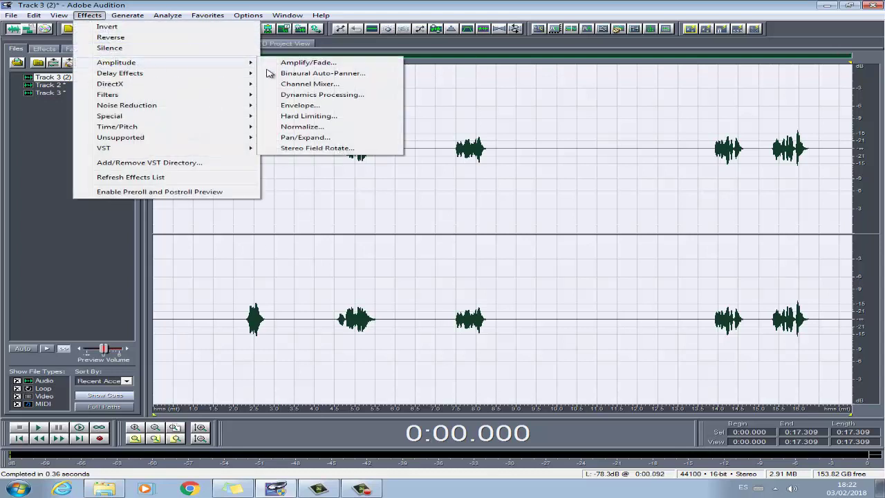
{"action": "left_click", "coordinate": [328, 84]}
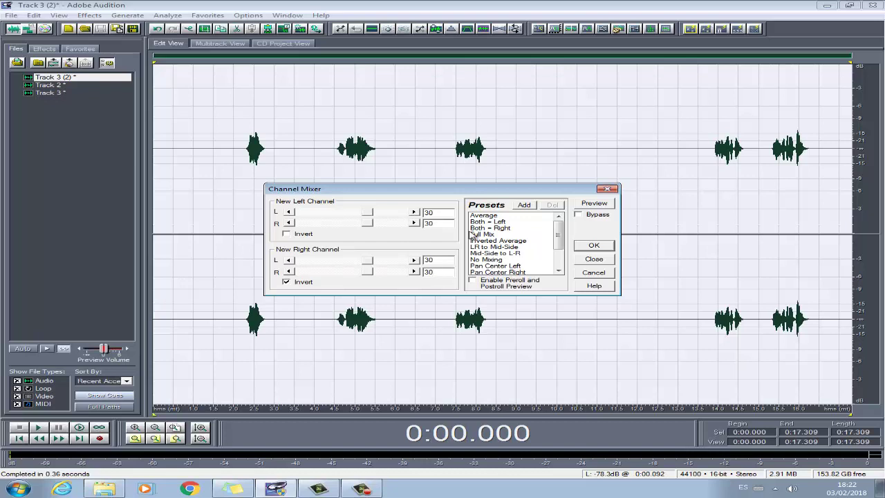
{"action": "left_click", "coordinate": [610, 203]}
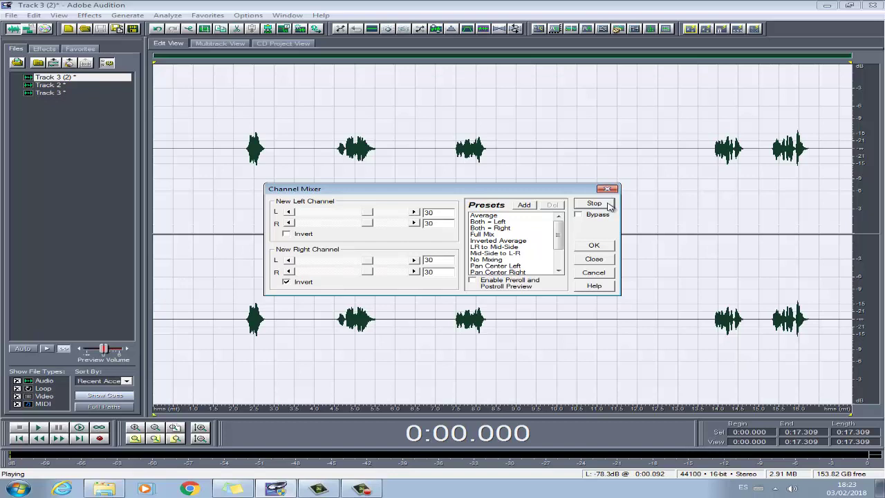
{"action": "left_click", "coordinate": [611, 205]}
{"action": "left_click", "coordinate": [593, 248]}
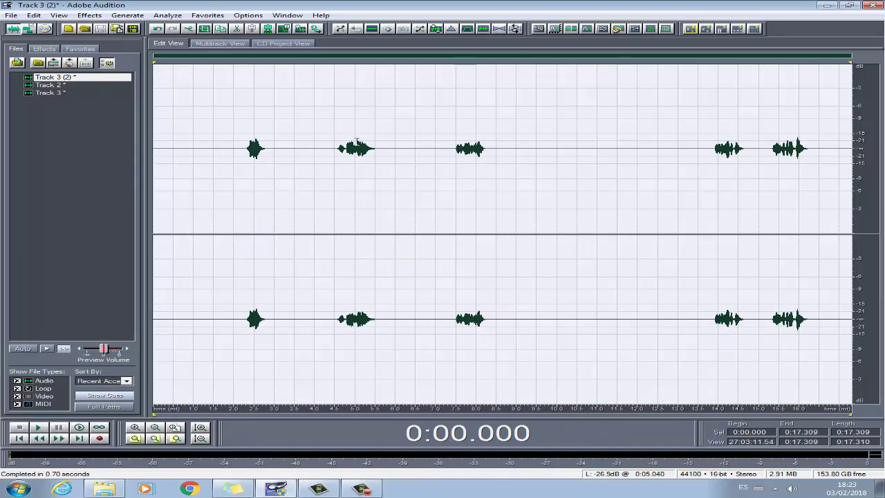
- Play the multitrack session from 1.000 s and raise Track 2's volume to 3.0 dB
{"action": "key", "text": "F12"}
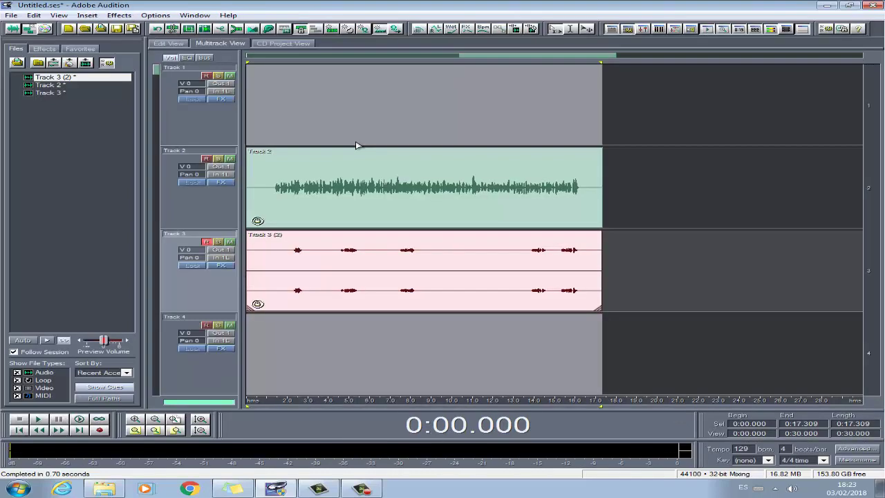
{"action": "left_click", "coordinate": [270, 201]}
{"action": "key", "text": "space"}
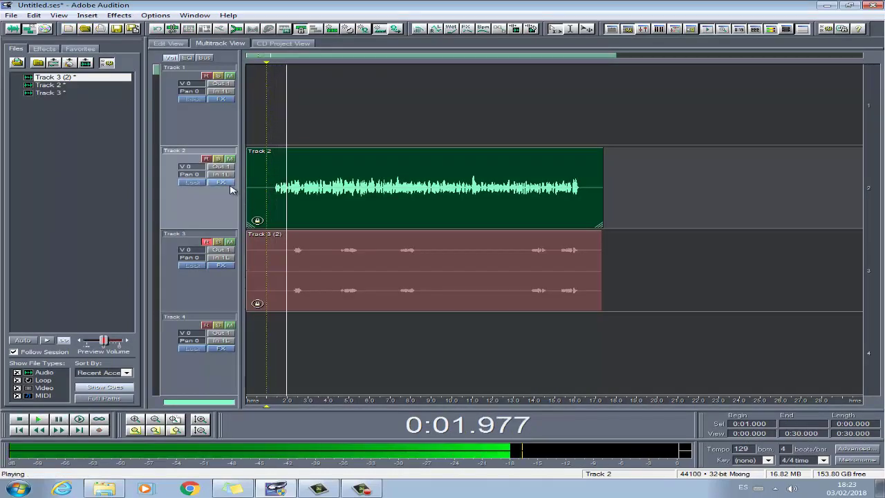
{"action": "left_click_drag", "start_coordinate": [205, 172], "coordinate": [222, 171]}
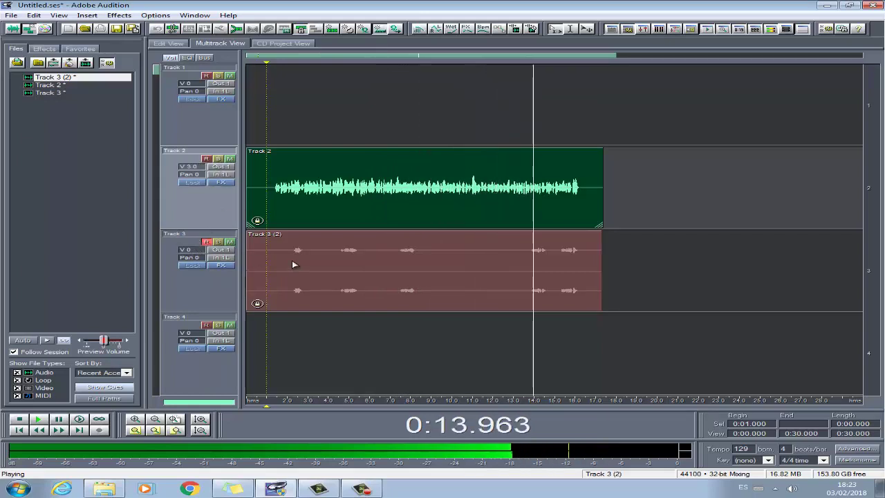
{"action": "key", "text": "space"}
- Open Track 3 (2) for editing and amplify the whole waveform by -3 dB on both channels
{"action": "left_click", "coordinate": [374, 250]}
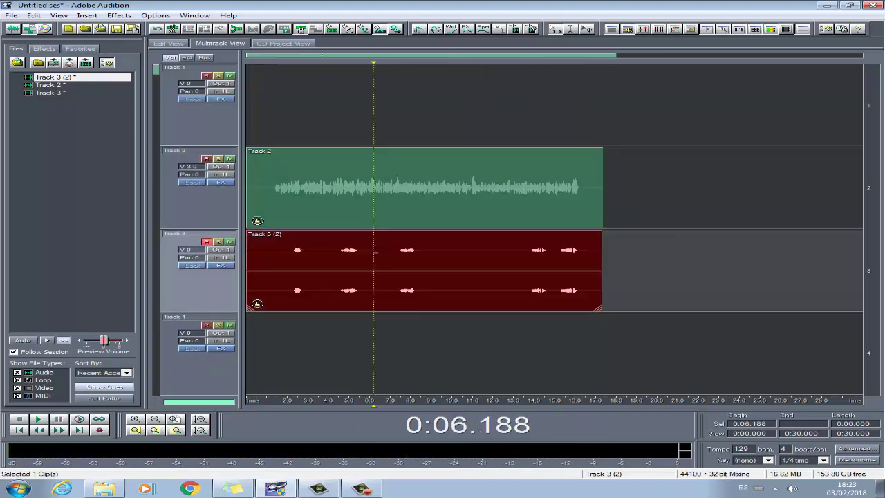
{"action": "double_click", "coordinate": [374, 250]}
{"action": "left_click", "coordinate": [89, 15]}
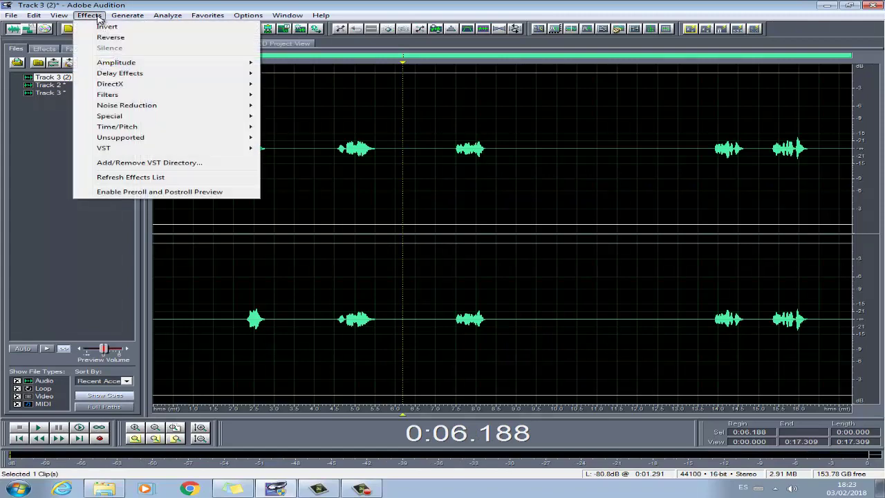
{"action": "mouse_move", "coordinate": [131, 63]}
{"action": "left_click", "coordinate": [287, 64]}
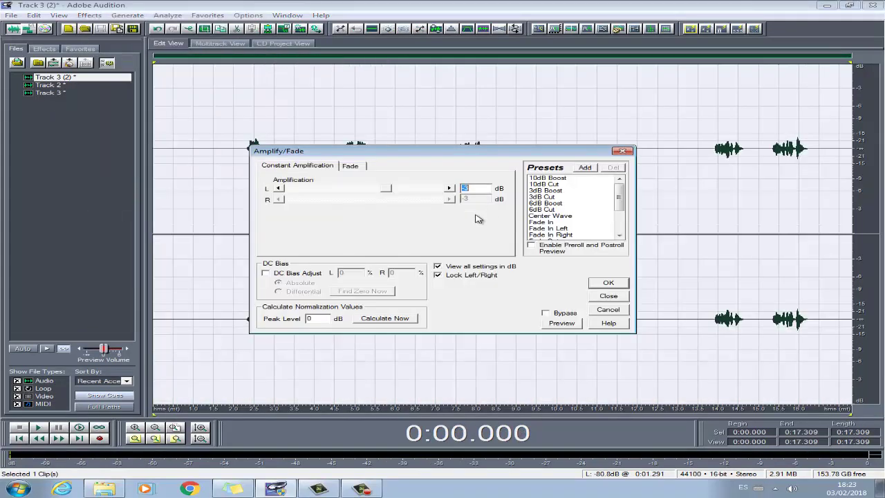
{"action": "key", "text": "Return"}
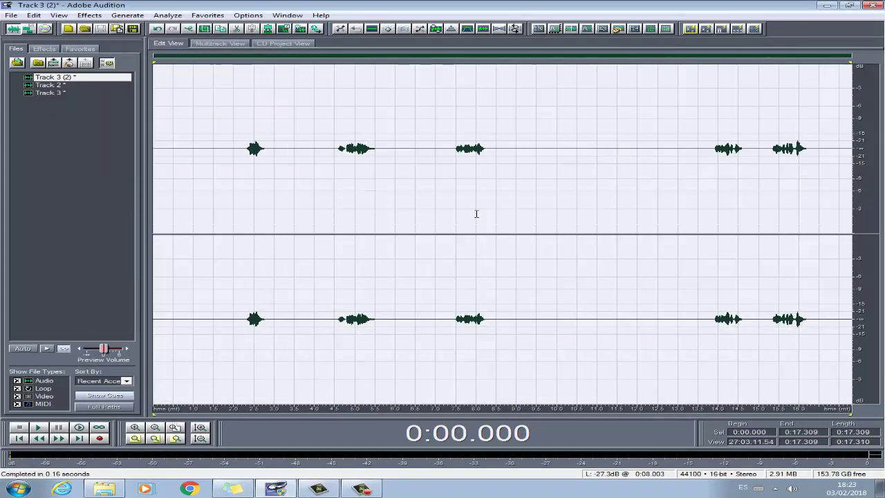
- Play the multitrack session from 1.311 s, stop it, and lower Track 3's volume to -1.0 dB
{"action": "key", "text": "F12"}
{"action": "left_click", "coordinate": [275, 240]}
{"action": "key", "text": "space"}
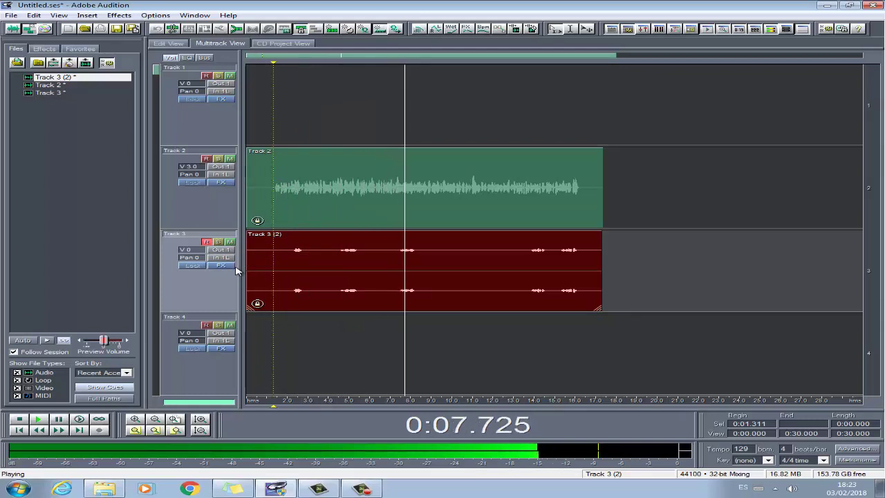
{"action": "key", "text": "space"}
{"action": "left_click_drag", "start_coordinate": [196, 253], "coordinate": [187, 255]}
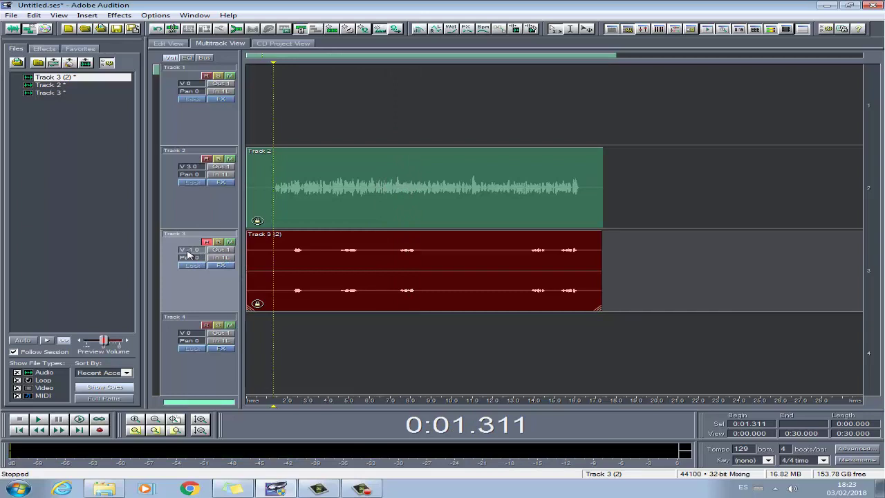
- Balance the mix during playback by setting Track 2's volume to 2.6 dB and Track 3's volume to -2.0 dB
{"action": "key", "text": "space"}
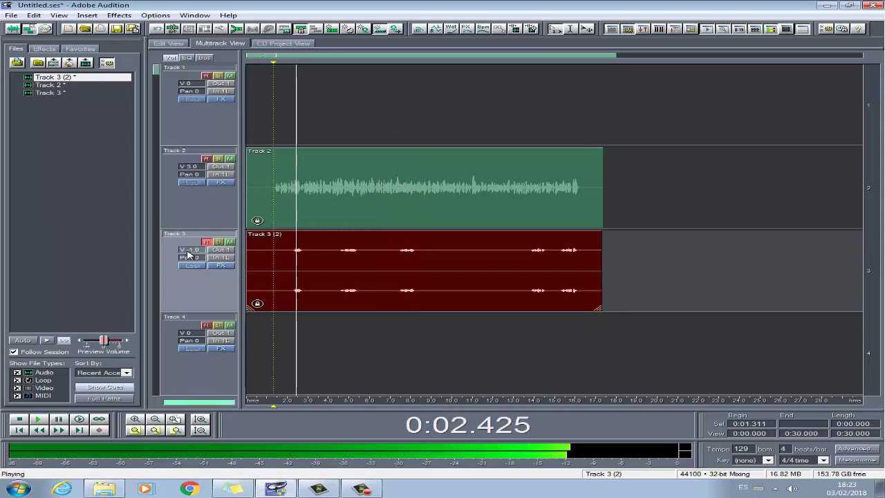
{"action": "left_click_drag", "start_coordinate": [186, 255], "coordinate": [190, 254]}
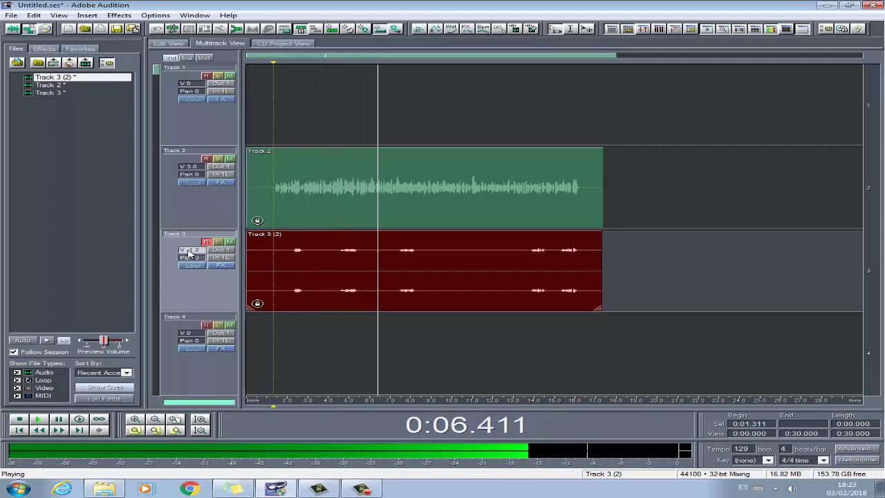
{"action": "left_click", "coordinate": [194, 170]}
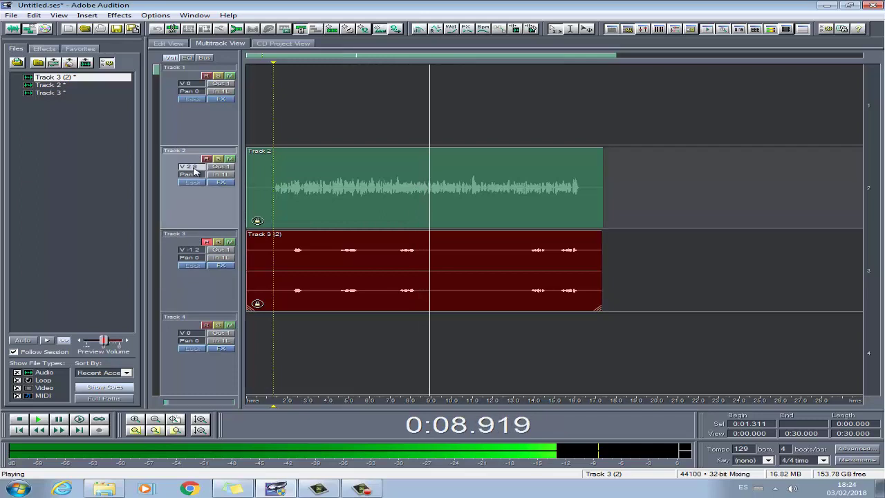
{"action": "left_click", "coordinate": [196, 251]}
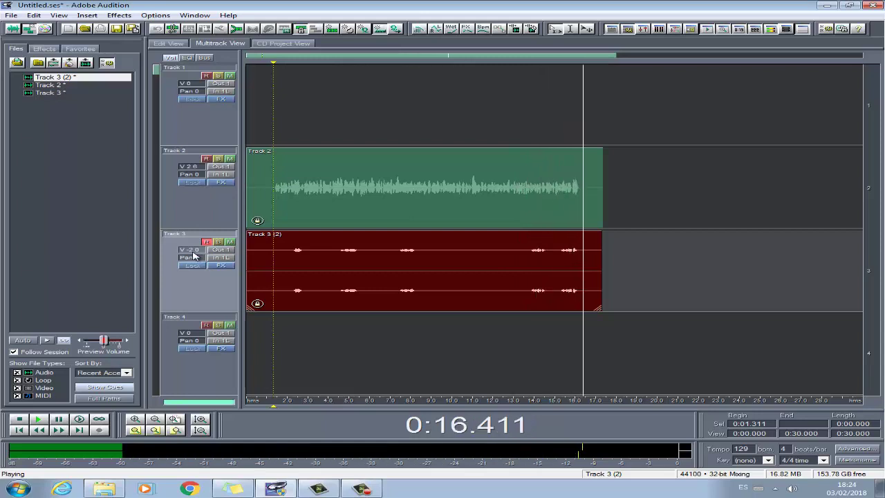
{"action": "left_click_drag", "start_coordinate": [195, 253], "coordinate": [192, 253]}
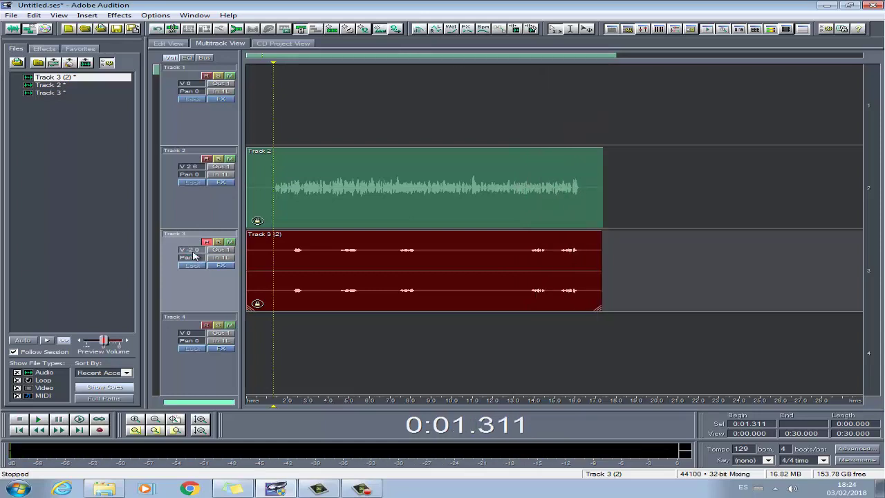